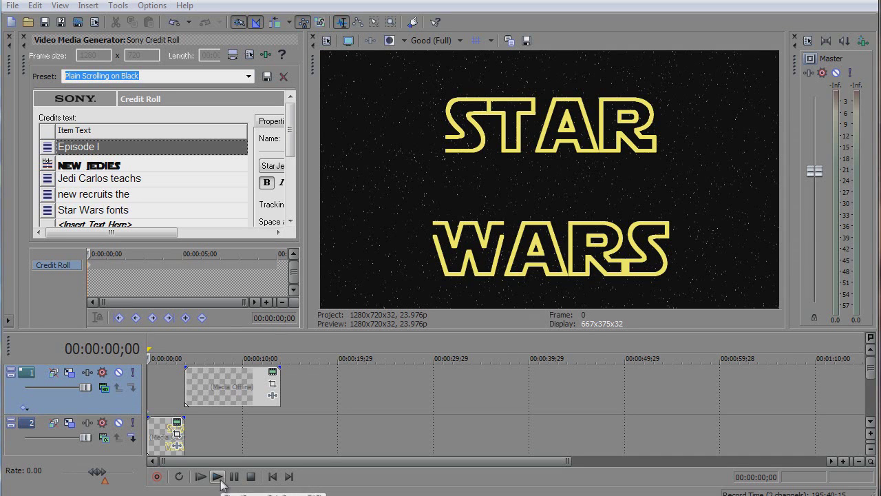
Play back the finished Star Wars intro, then pause the preview.
left_click(218, 481)
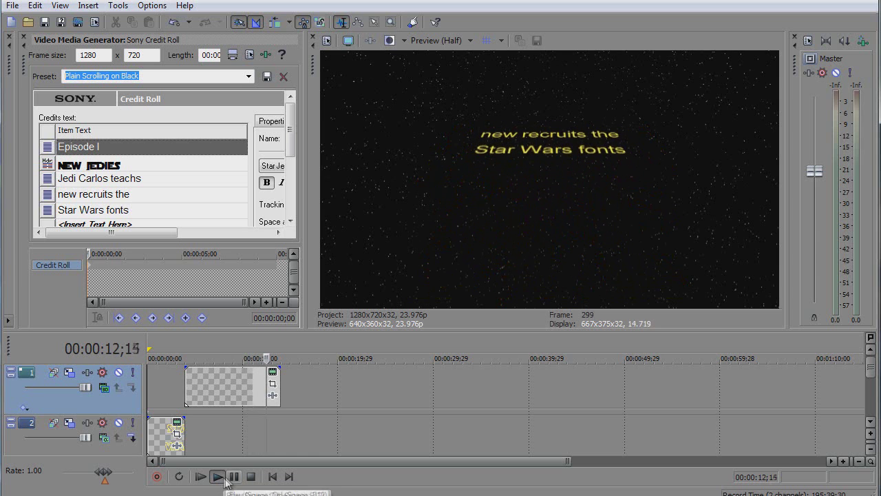
left_click(235, 477)
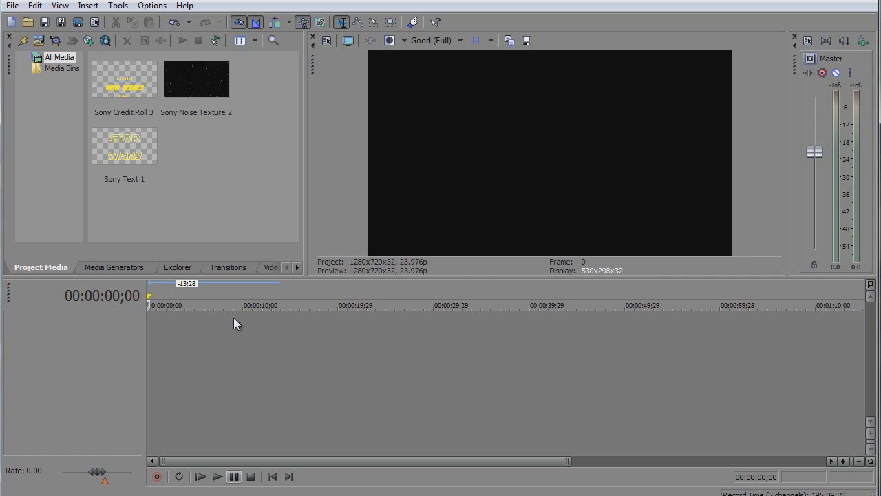
Place the Default Text preset from the Text media generator at the start of the timeline.
left_click(130, 267)
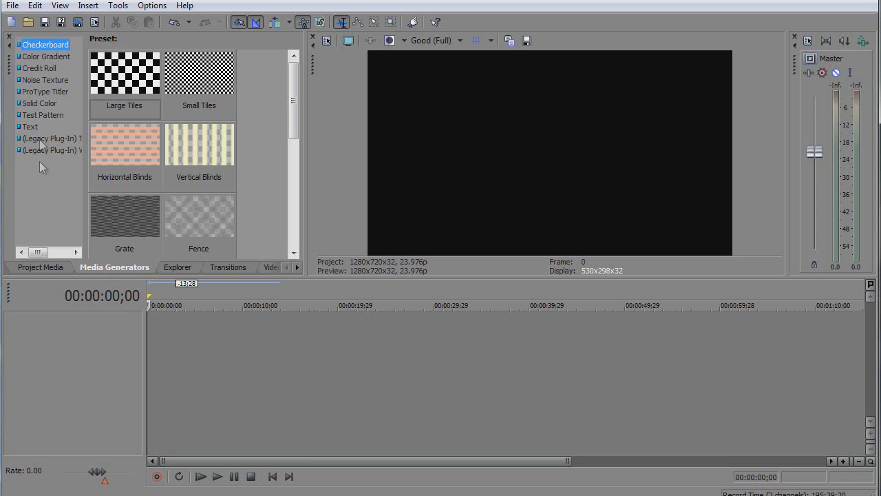
left_click(32, 128)
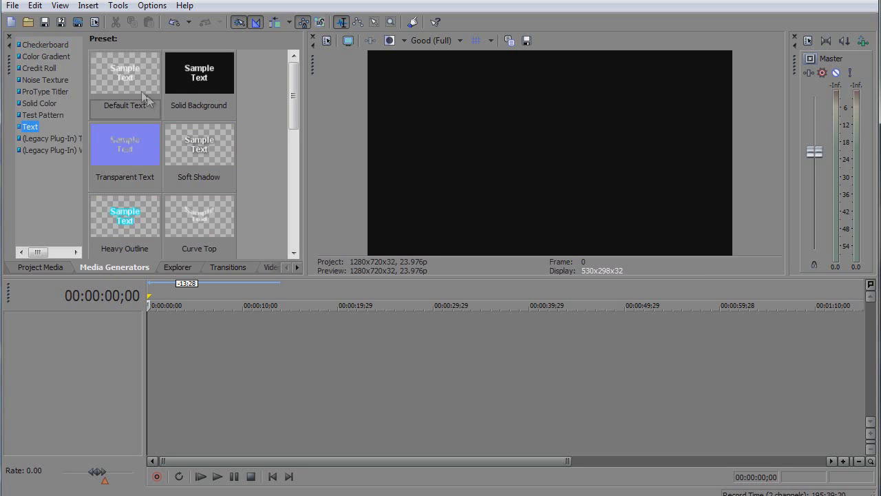
left_click_drag(110, 78, 159, 352)
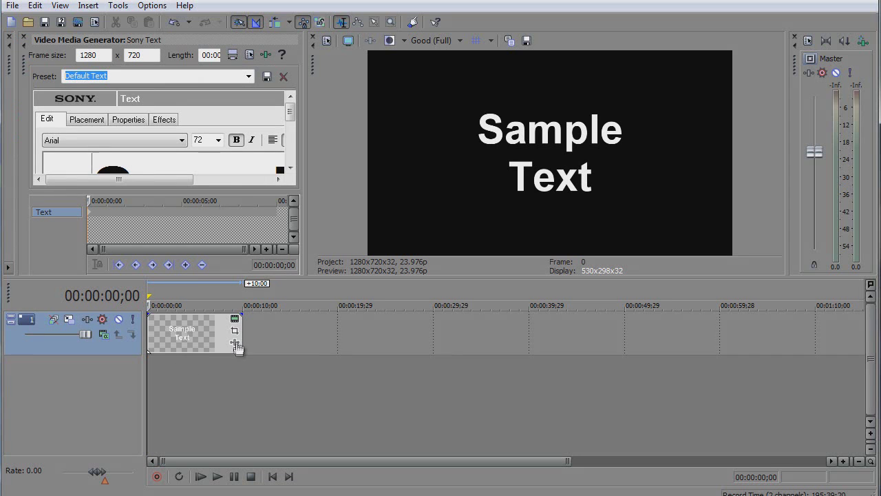
Give the SAMPLE TEXT title the Star Jedi Hollow font at size 108.
left_click(182, 140)
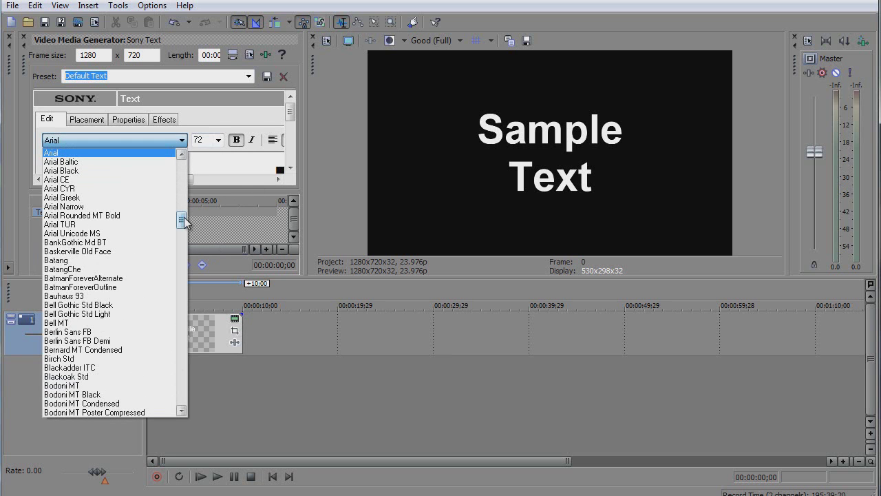
left_click_drag(181, 221, 183, 375)
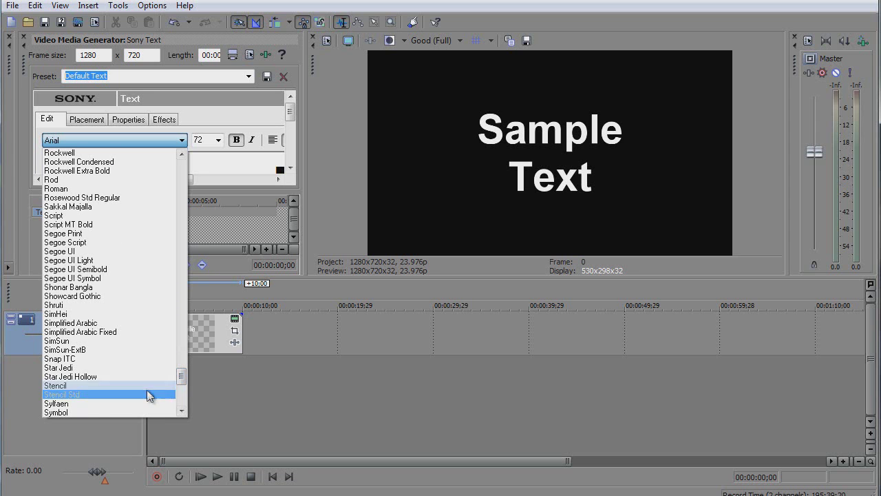
left_click(76, 376)
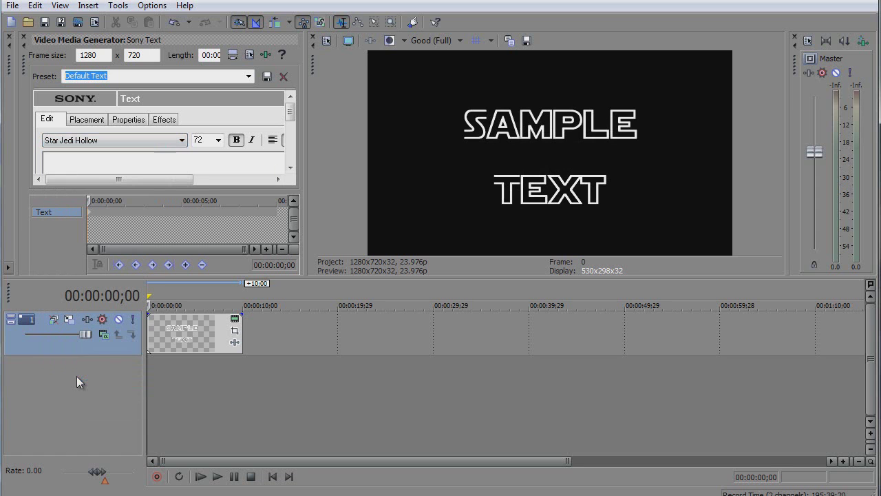
left_click(218, 141)
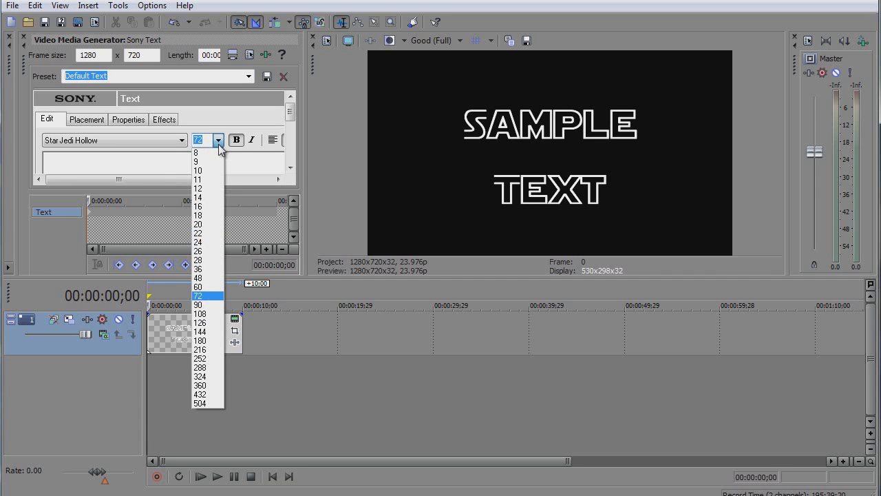
left_click(204, 314)
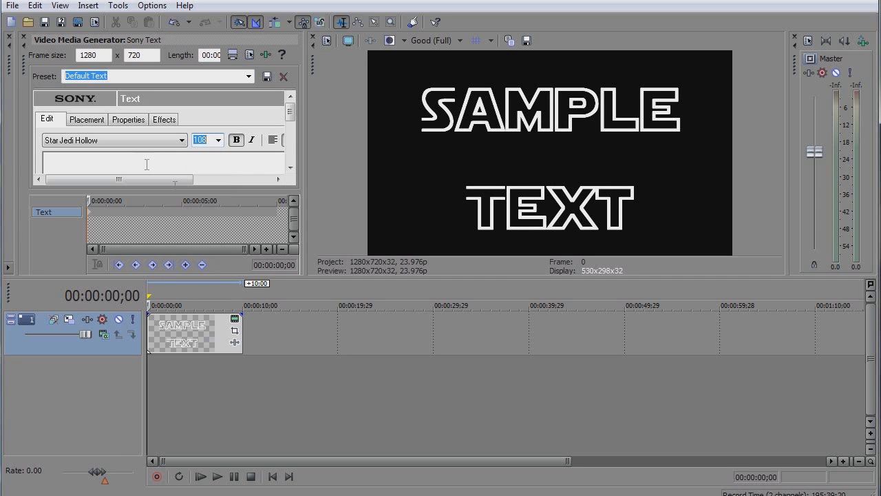
left_click_drag(289, 120, 290, 150)
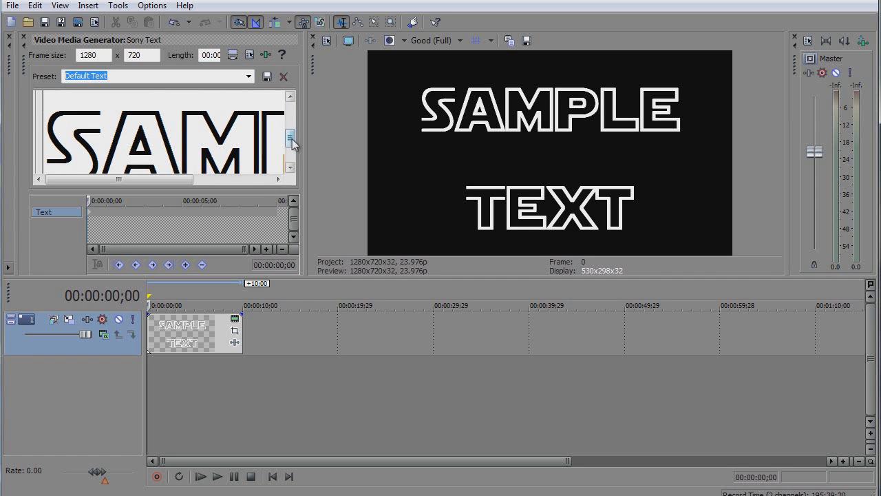
left_click_drag(292, 140, 289, 112)
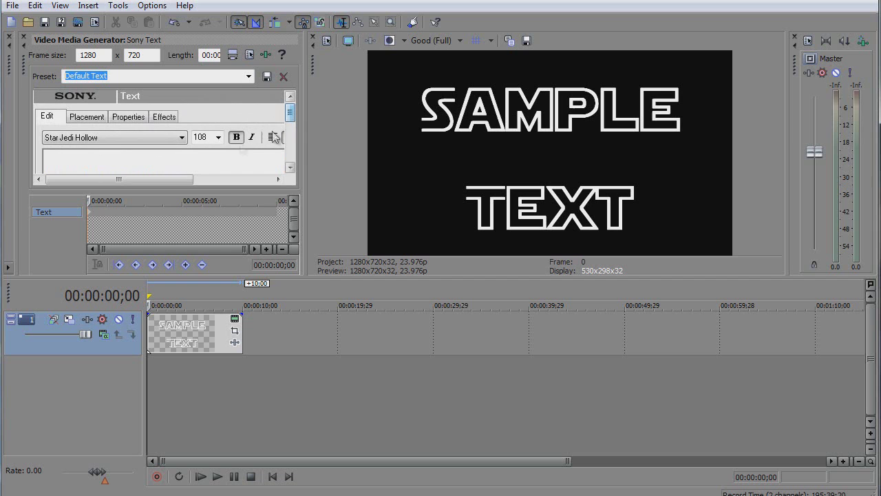
Shrink the text to size 11 and replace the sample words with STAR and WARS on two lines.
left_click(219, 137)
left_click(204, 177)
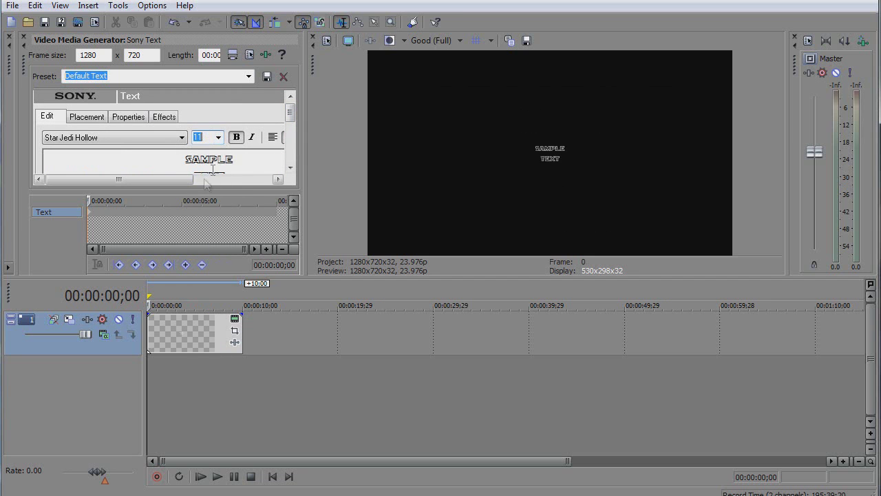
left_click(290, 168)
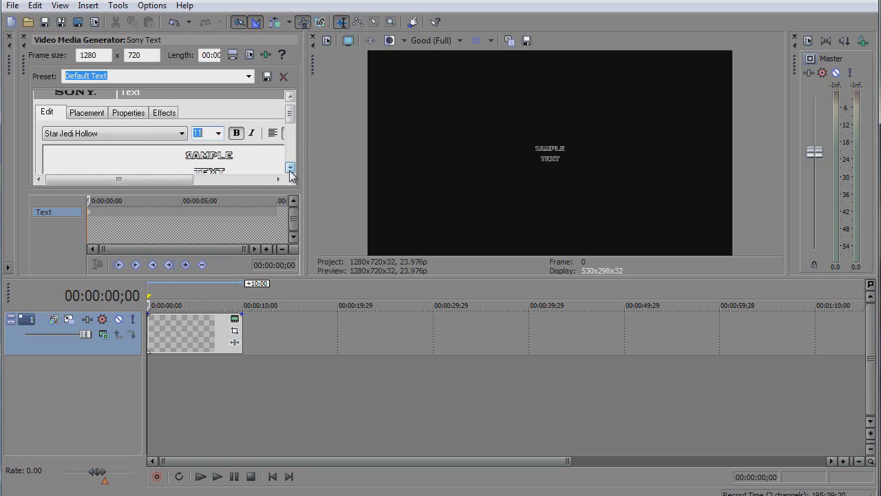
left_click(233, 168)
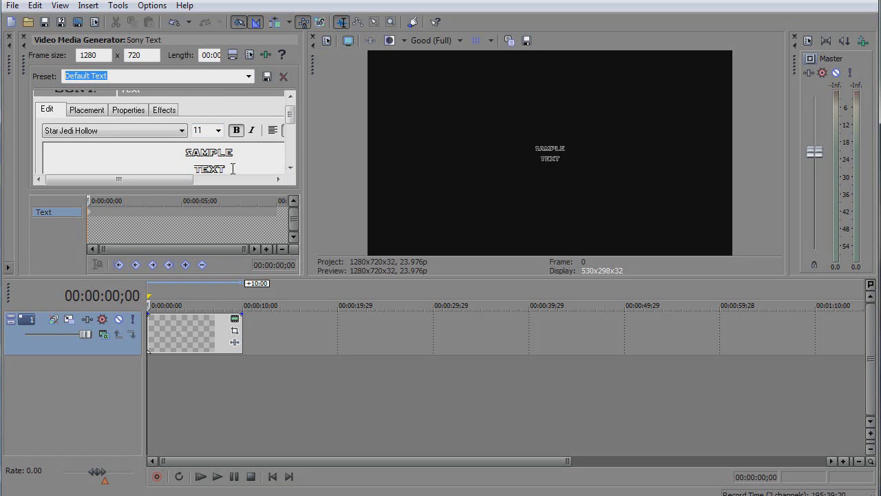
key("BackSpace")
key("BackSpace")
key("BackSpace")
key("BackSpace")
key("BackSpace")
key("BackSpace")
key("BackSpace")
key("BackSpace")
key("BackSpace")
key("BackSpace")
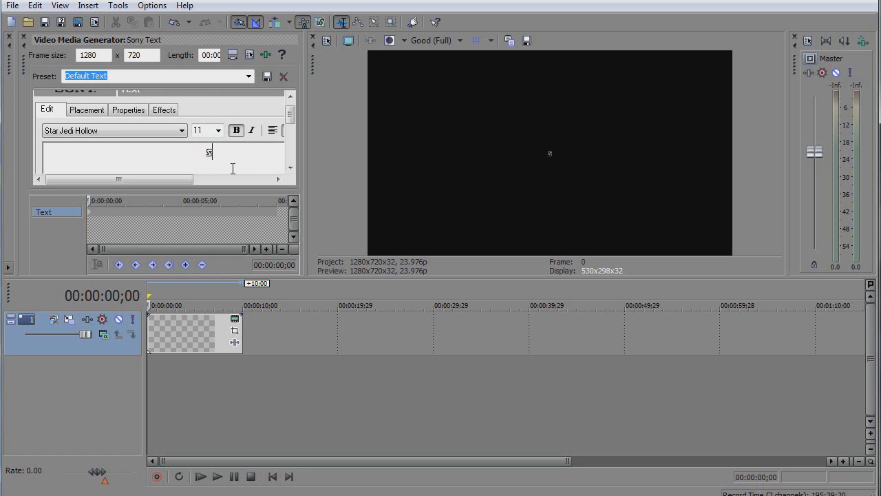
type("TAR")
key("Return")
type("WARS")
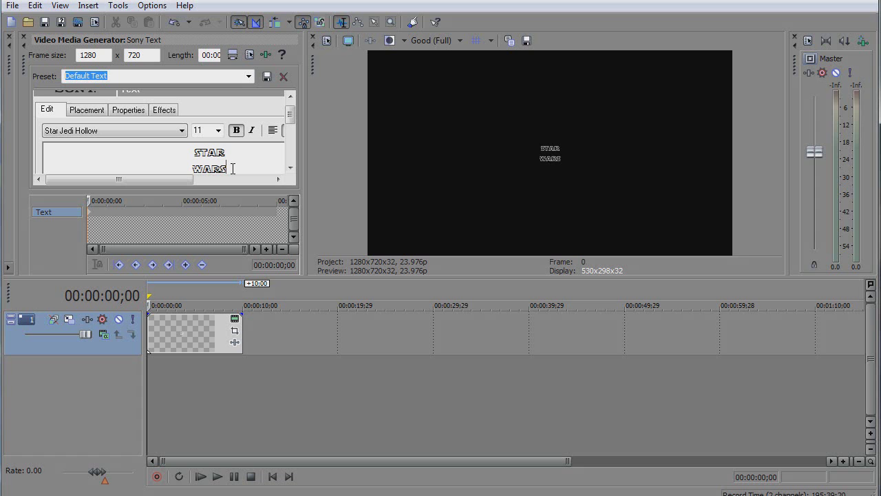
Set the STAR WARS text size back to 108.
left_click(218, 130)
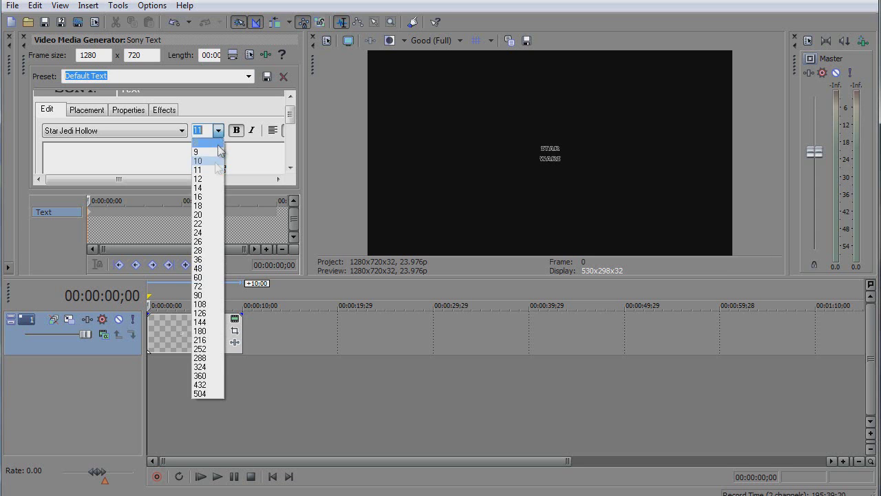
left_click(200, 303)
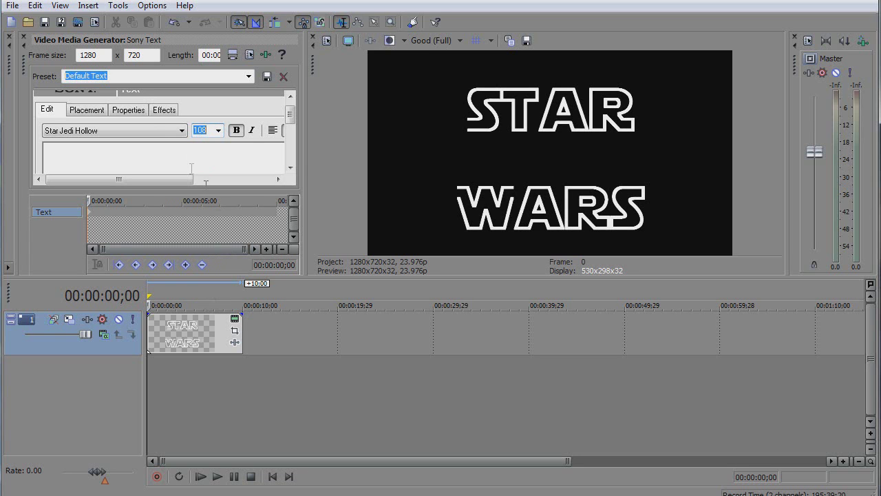
left_click(90, 114)
Pick yellow (R 255, G 248, B 81) as the Text Color, then close the text generator settings.
left_click(128, 113)
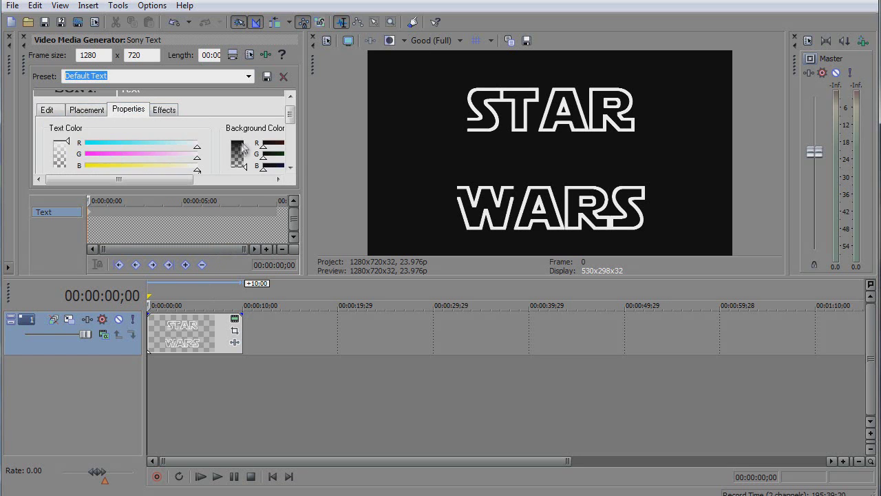
left_click_drag(179, 184, 256, 188)
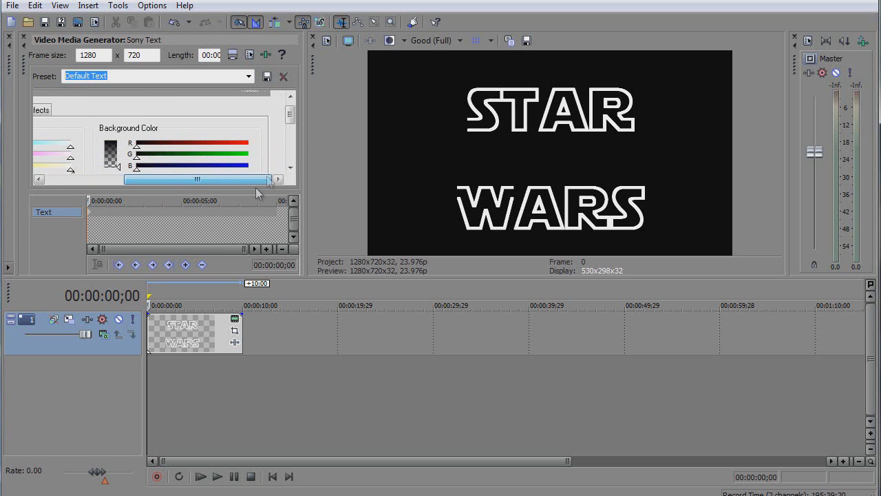
scroll(295, 120, "down", 1)
left_click_drag(295, 120, 294, 143)
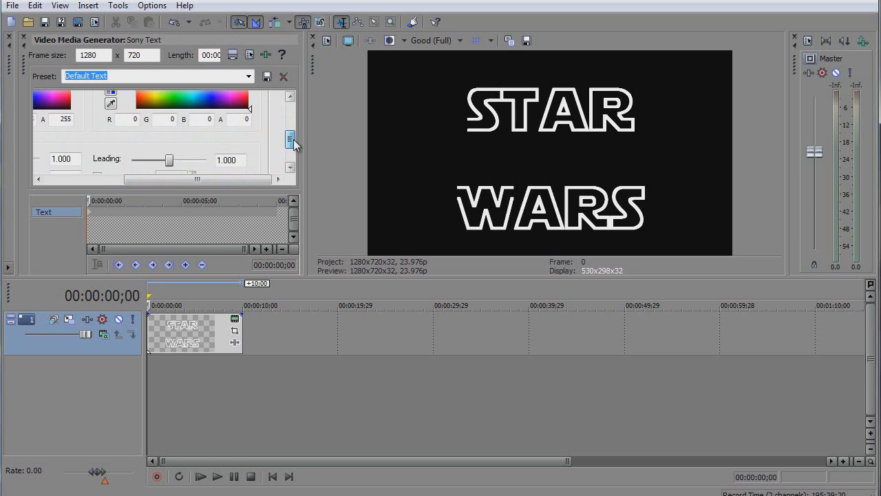
left_click_drag(243, 180, 166, 180)
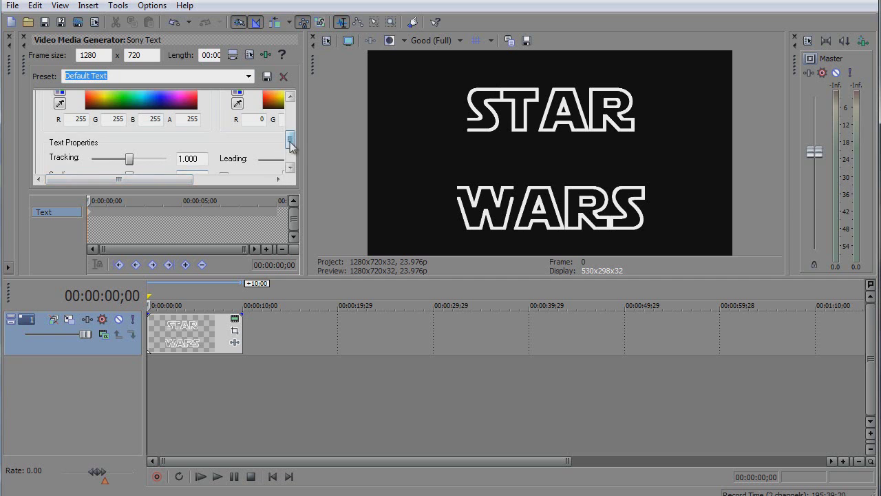
mouse_move(290, 141)
left_mouse_down()
mouse_move(291, 110)
mouse_move(294, 130)
left_mouse_up()
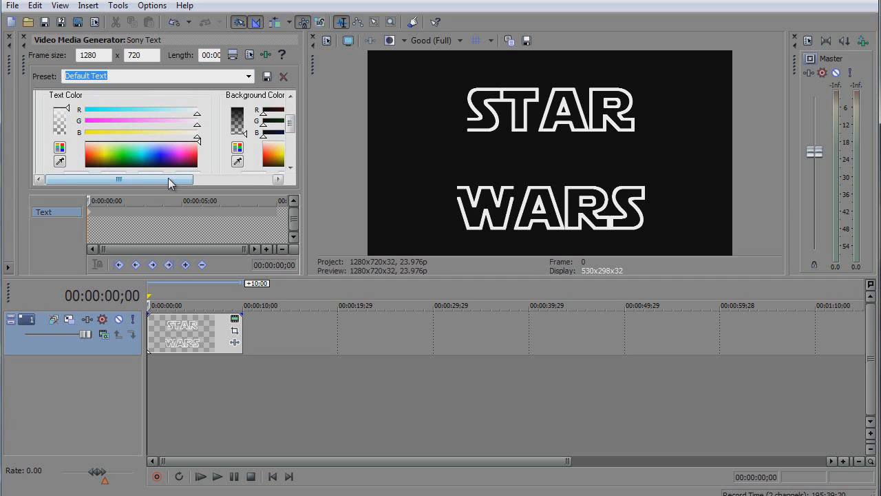
left_click_drag(197, 157, 104, 153)
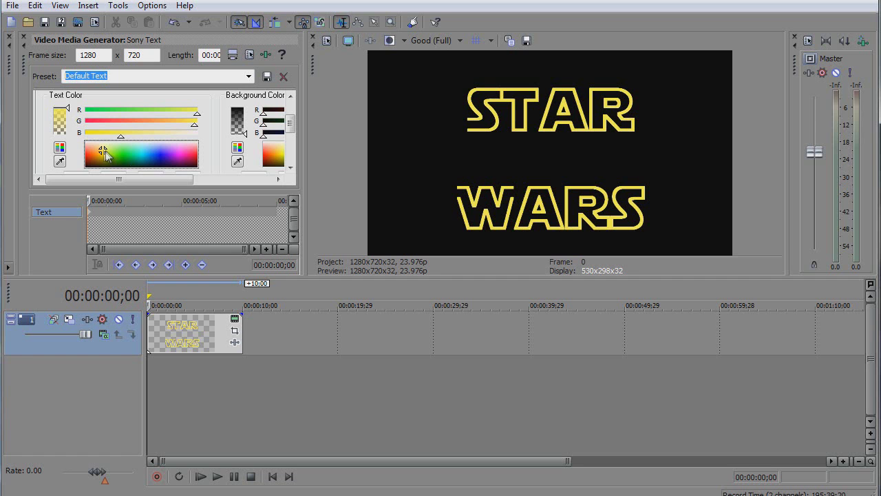
left_click_drag(289, 131, 289, 142)
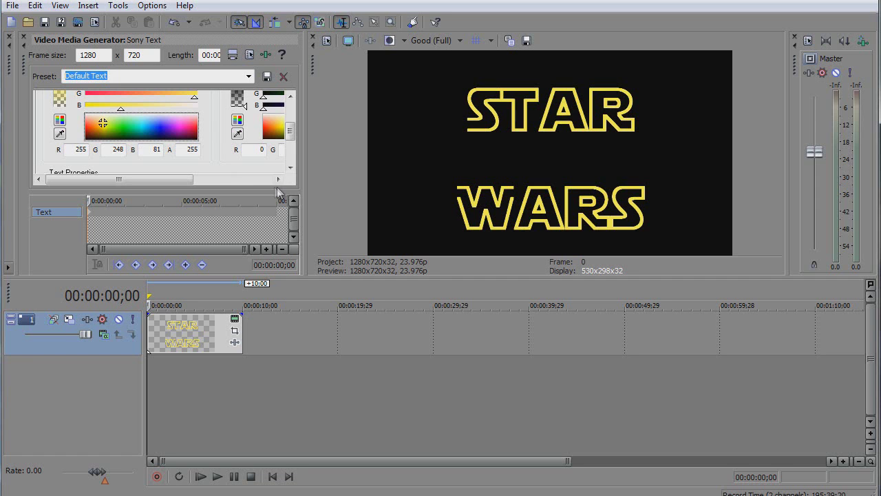
left_click(24, 37)
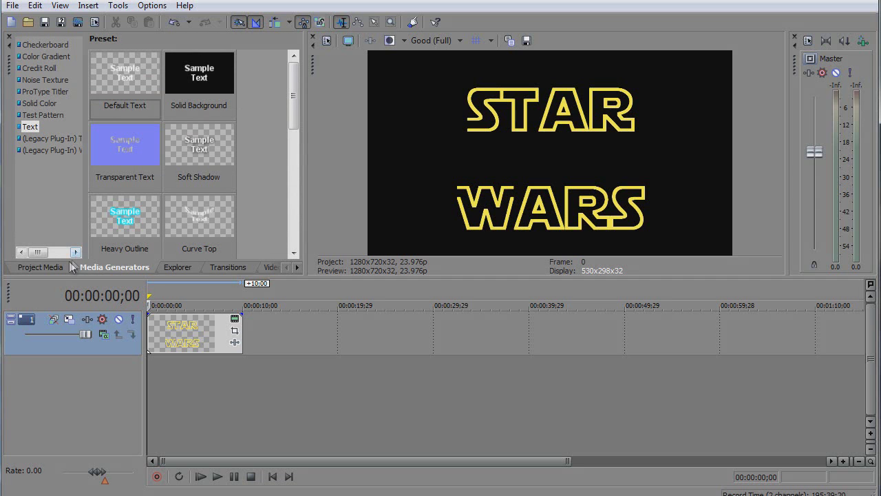
Drag the Noise Texture Starry Sky preset below track 1, creating a starfield on track 2.
left_click(44, 80)
scroll(296, 106, "down", 1)
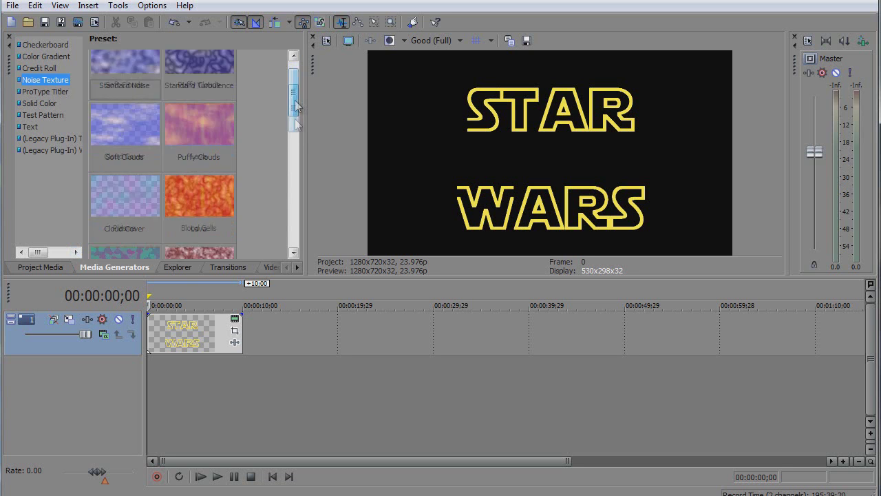
left_click_drag(297, 105, 298, 232)
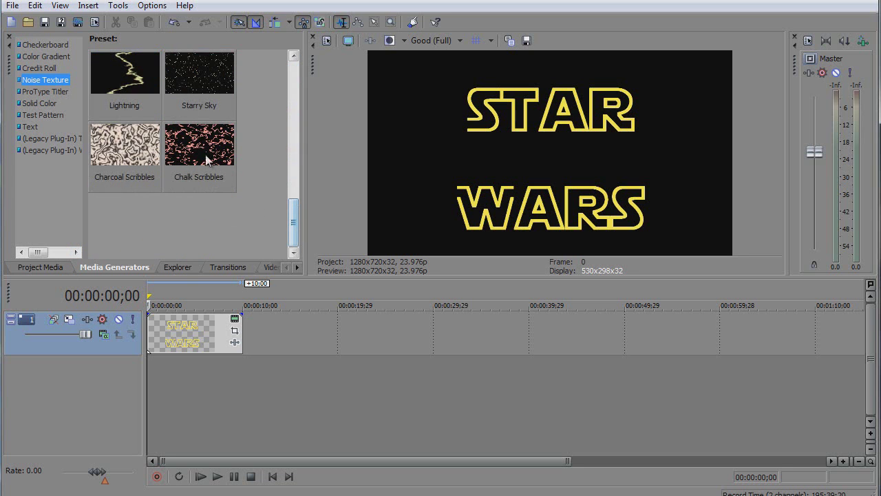
left_click(203, 87)
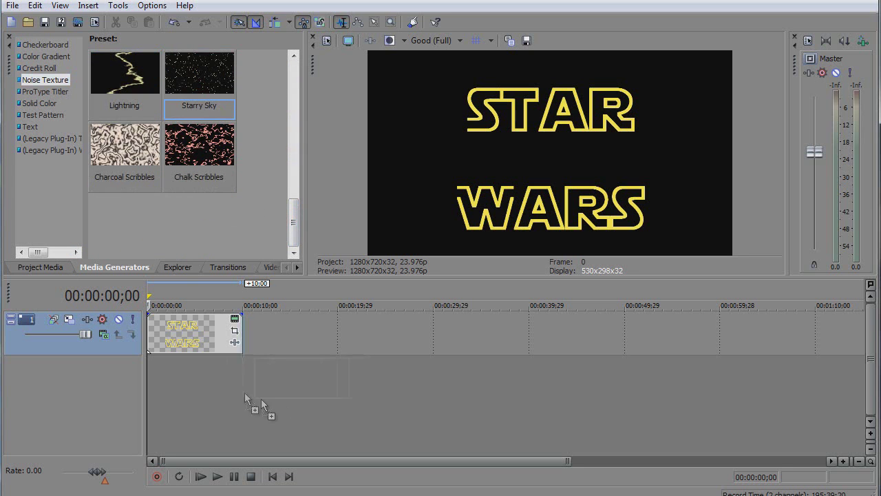
left_click_drag(166, 384, 155, 382)
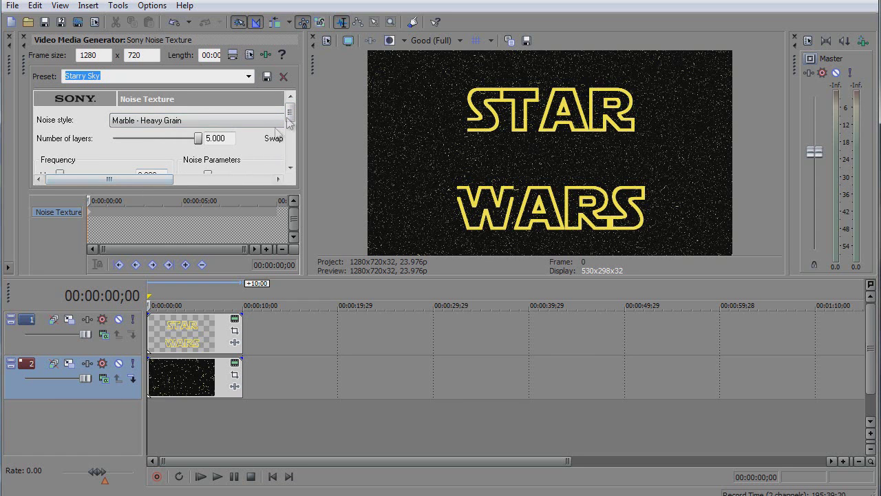
Lower the Starry Sky Max noise, raise Color A's third slider, then close the generator.
mouse_move(289, 122)
left_mouse_down()
mouse_move(290, 155)
mouse_move(290, 133)
left_mouse_up()
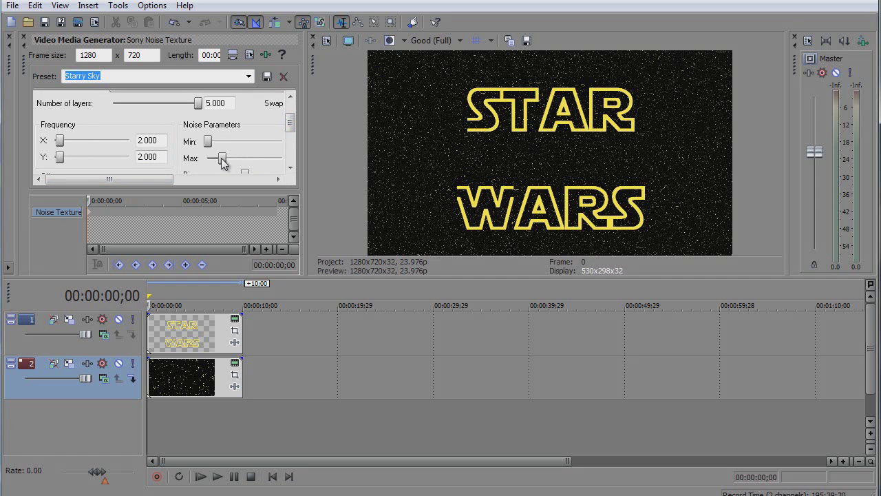
left_click_drag(222, 158, 215, 159)
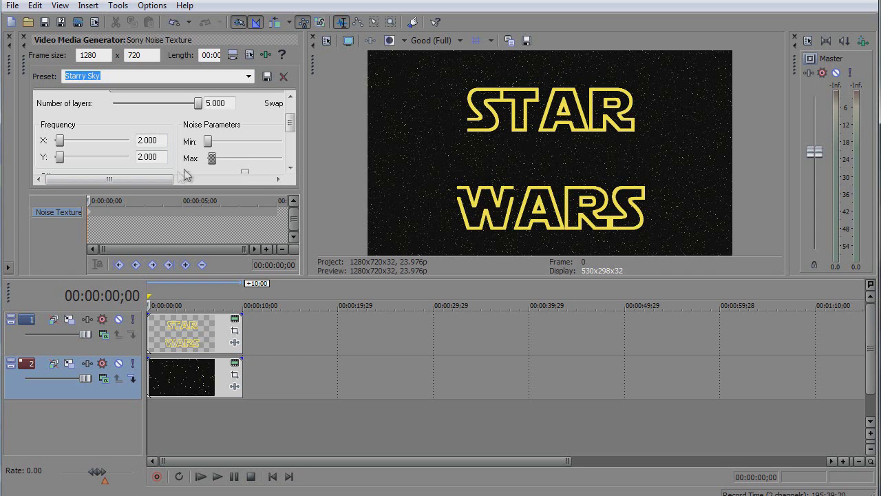
left_click_drag(289, 127, 289, 117)
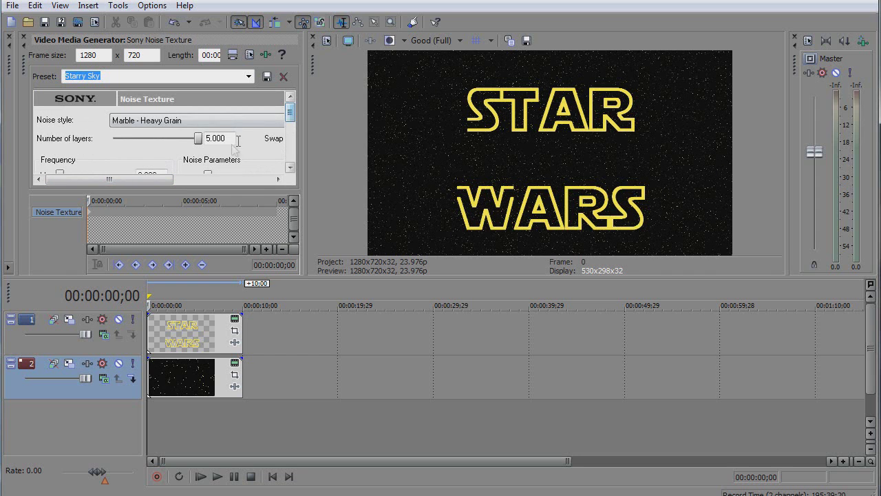
left_click_drag(155, 181, 249, 188)
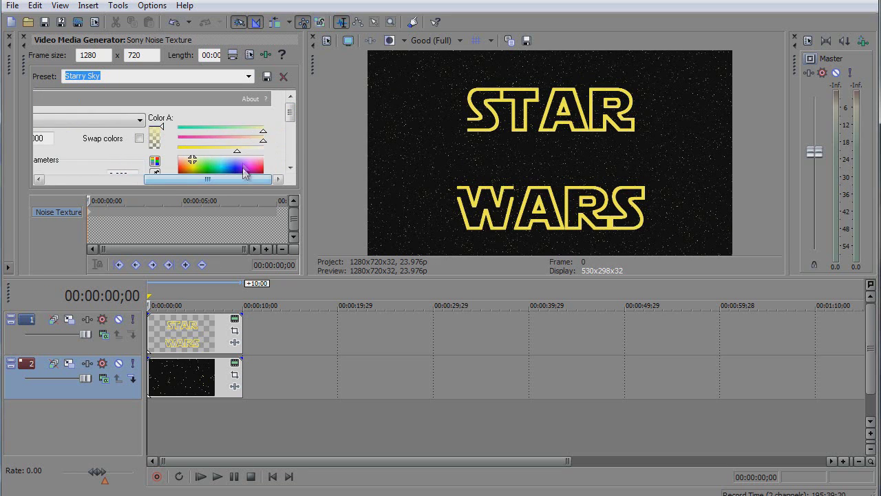
left_click_drag(237, 151, 276, 157)
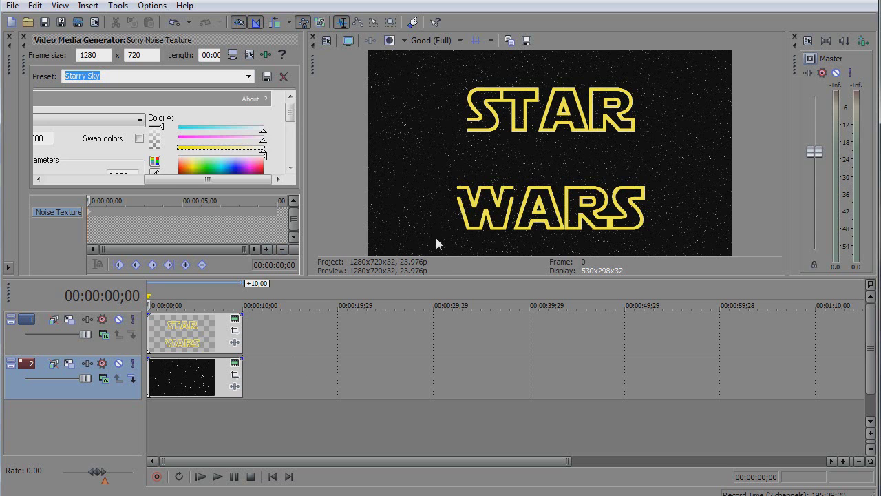
left_click(23, 39)
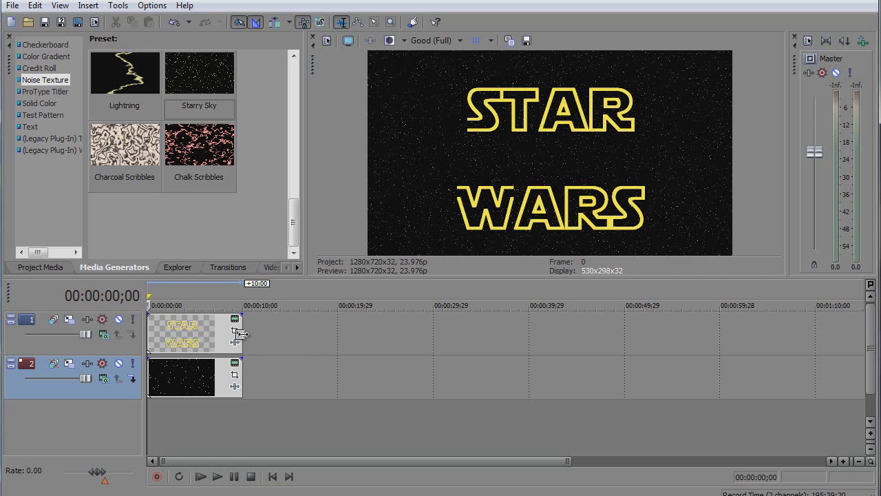
Trim the track 1 STAR WARS title event's right edge so it ends before the starfield.
left_click_drag(241, 334, 184, 333)
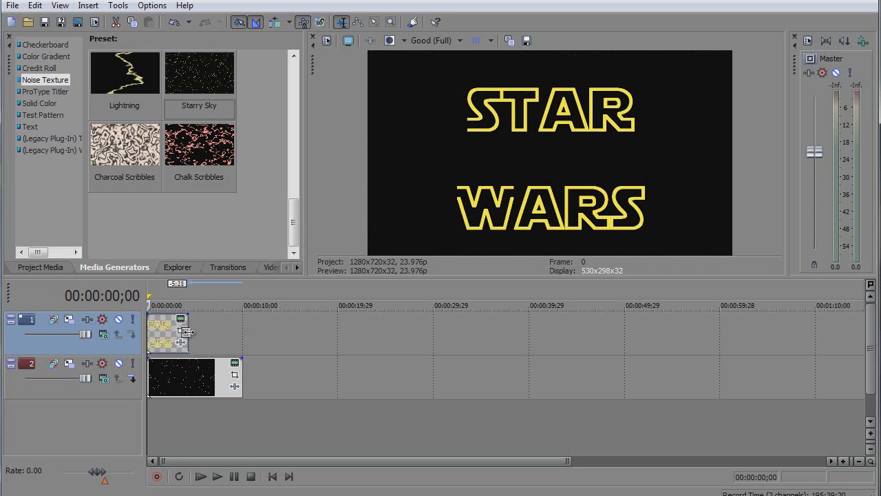
left_click_drag(184, 333, 185, 332)
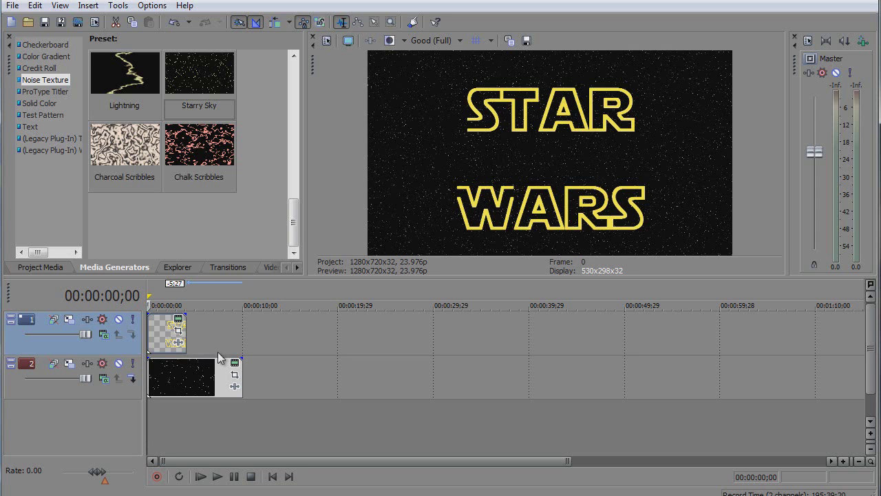
In track 1's Track Motion, shrink the frame to 224.40 × 126.23 at about 3;27.
left_click(70, 321)
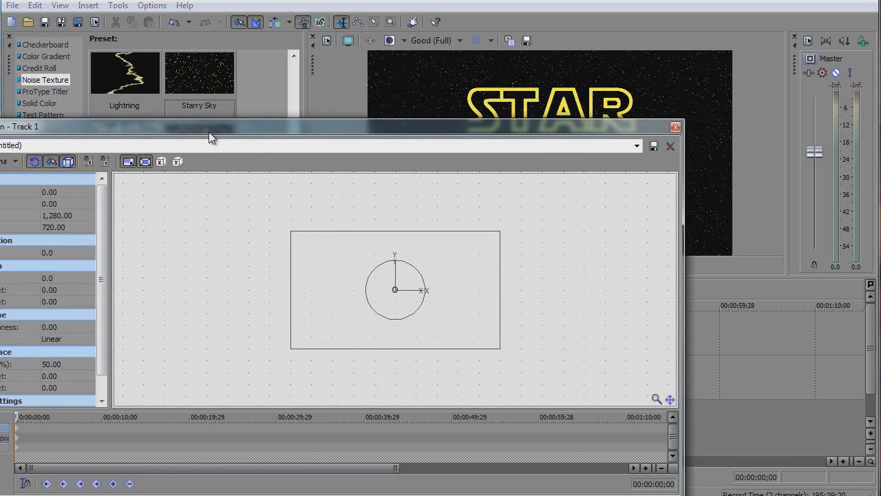
left_click_drag(210, 131, 260, 118)
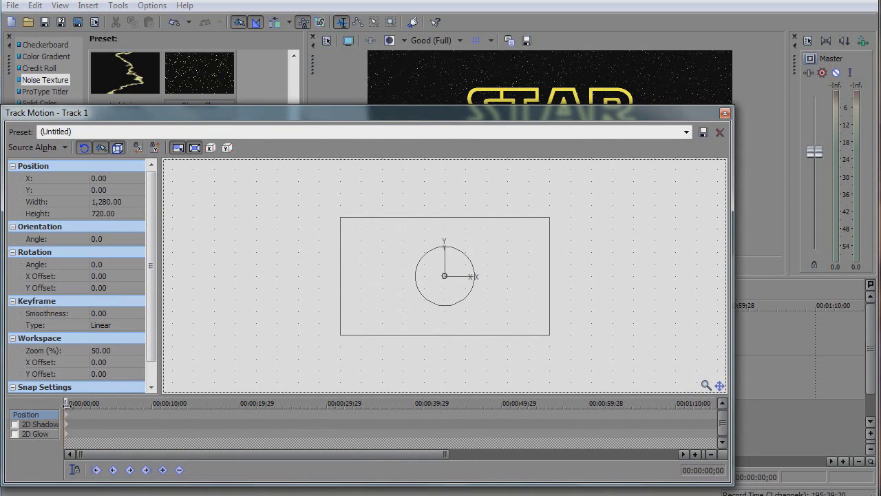
left_click_drag(67, 403, 104, 405)
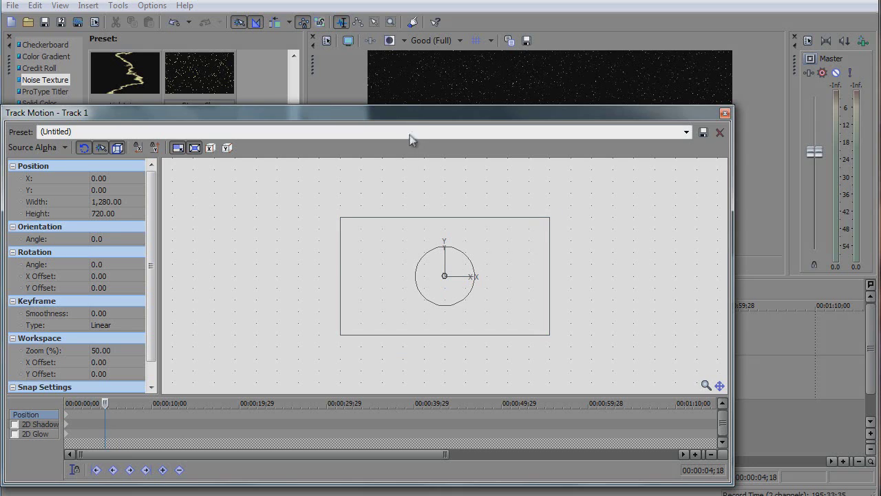
left_click_drag(422, 118, 477, 121)
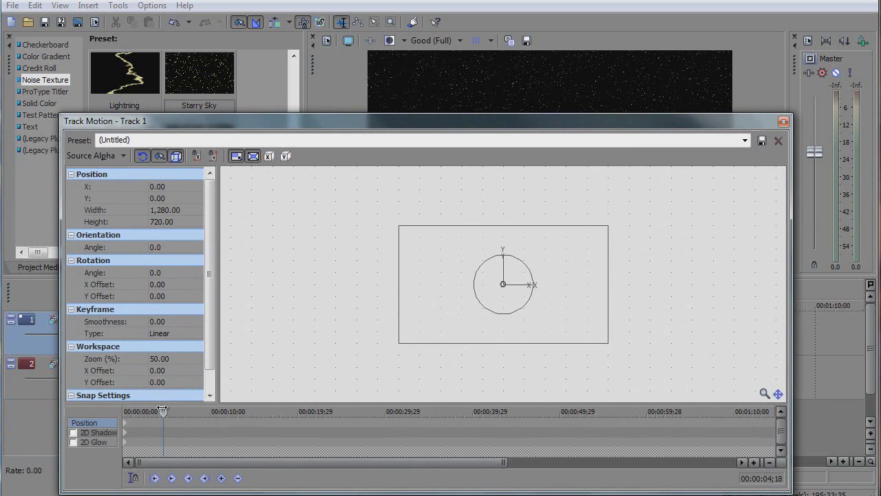
left_click_drag(165, 411, 157, 411)
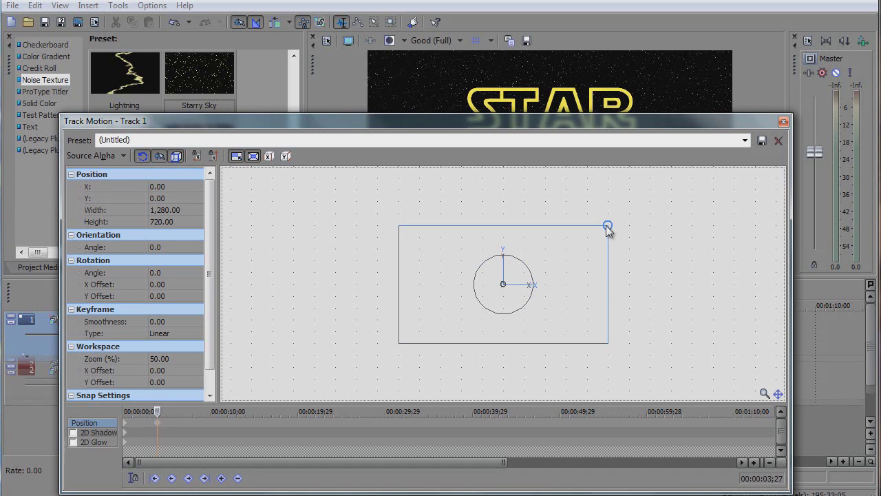
left_click_drag(607, 227, 541, 274)
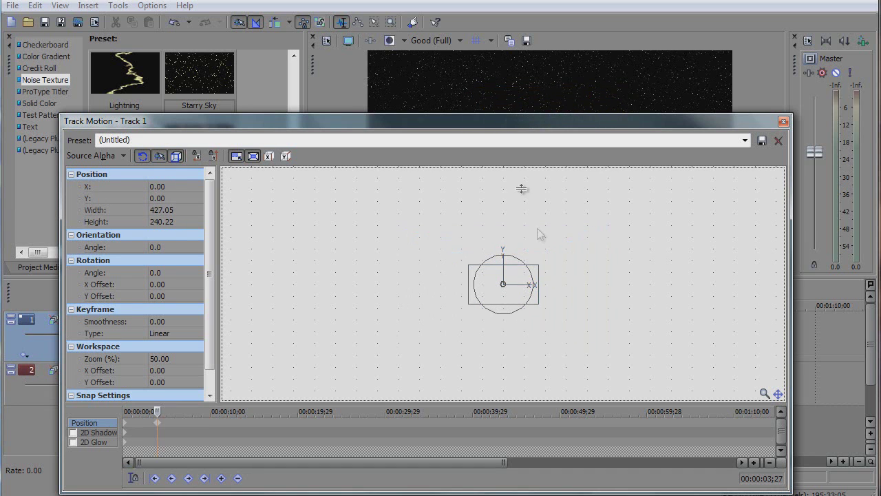
left_click_drag(498, 124, 415, 225)
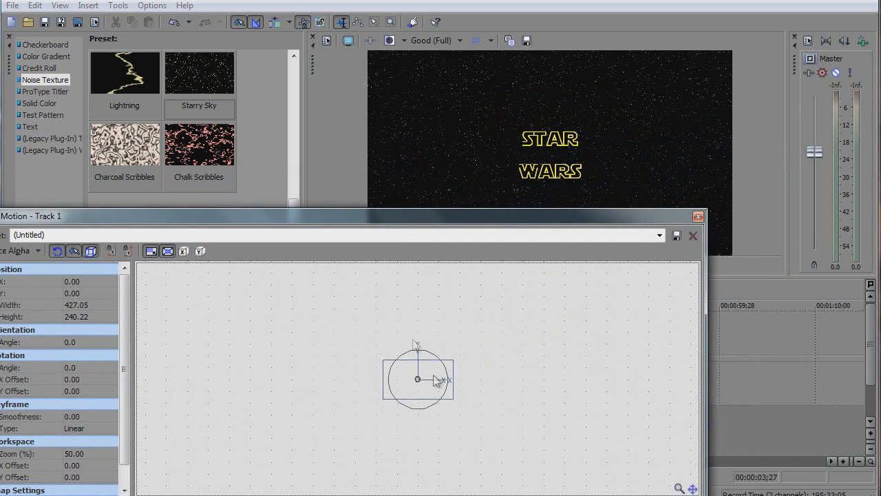
left_click_drag(453, 360, 437, 373)
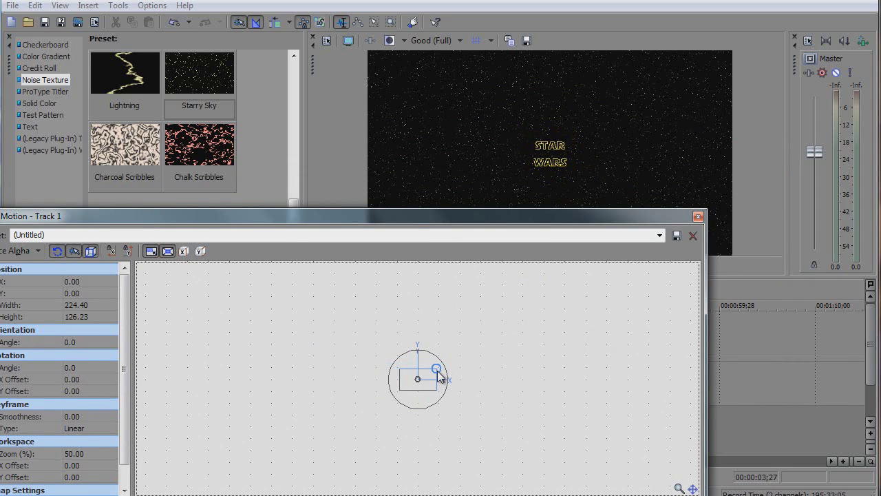
left_click(698, 216)
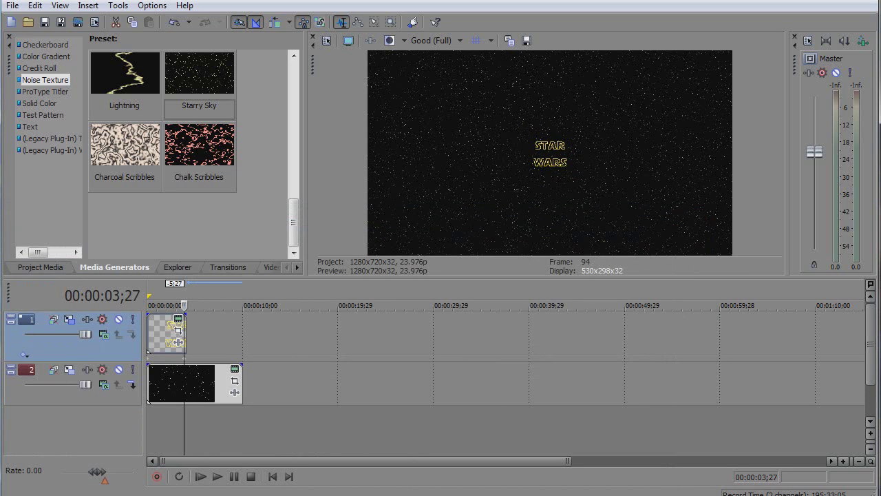
left_click(273, 477)
left_click(225, 485)
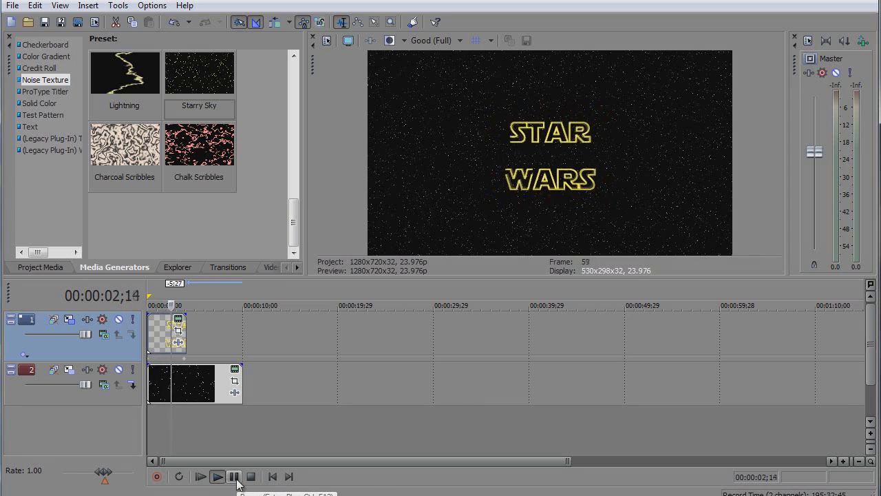
left_click(235, 479)
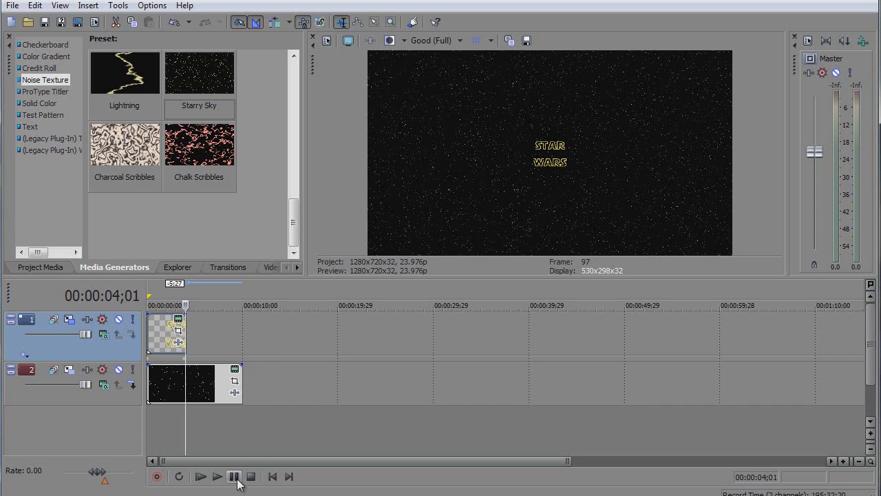
left_click(216, 477)
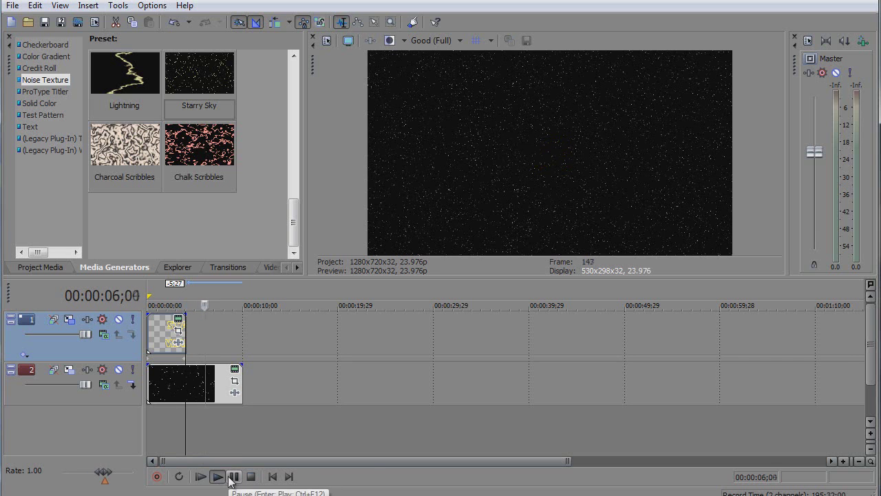
left_click(234, 476)
key("Escape")
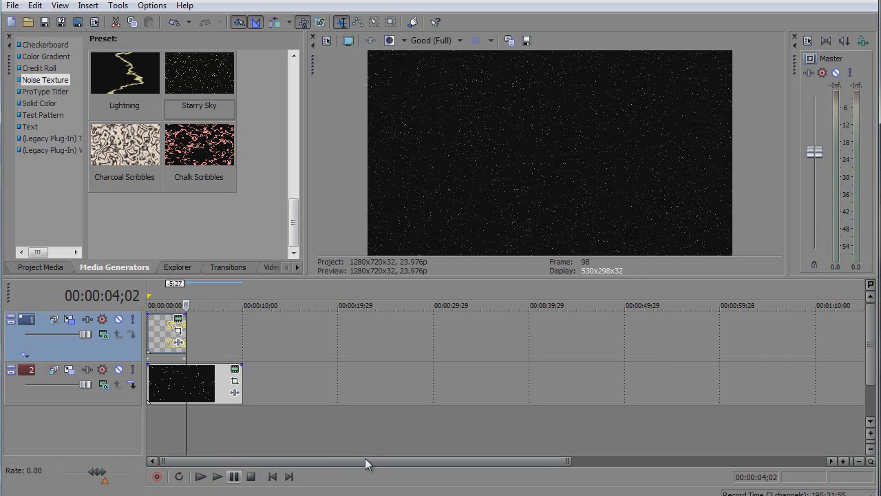
Insert a new top video track and set its compositing mode to 3D Source Alpha.
right_click(289, 329)
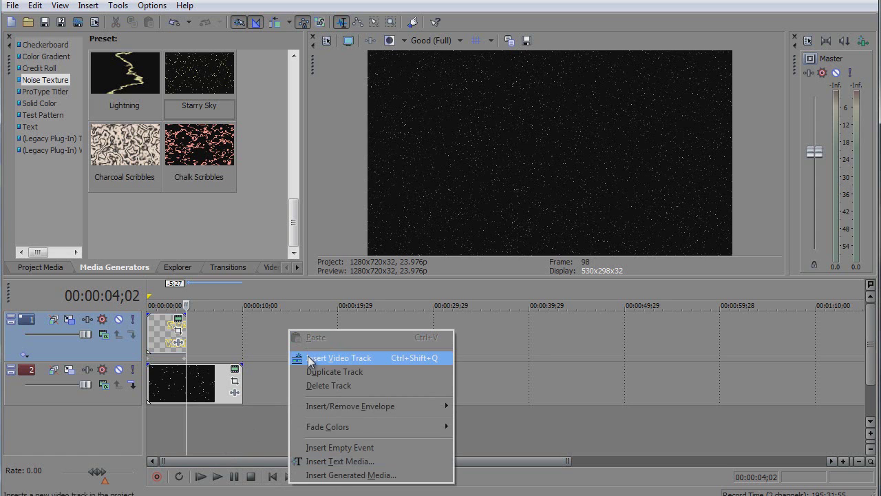
left_click(308, 358)
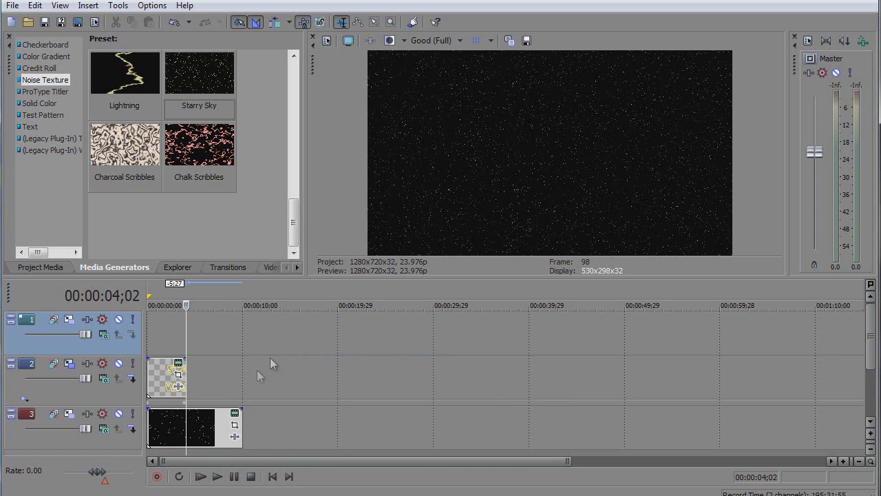
left_click(102, 335)
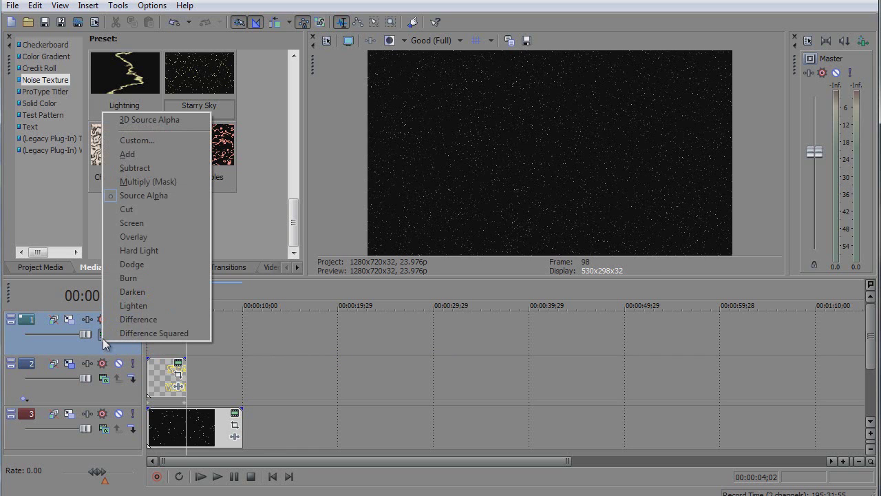
left_click(150, 122)
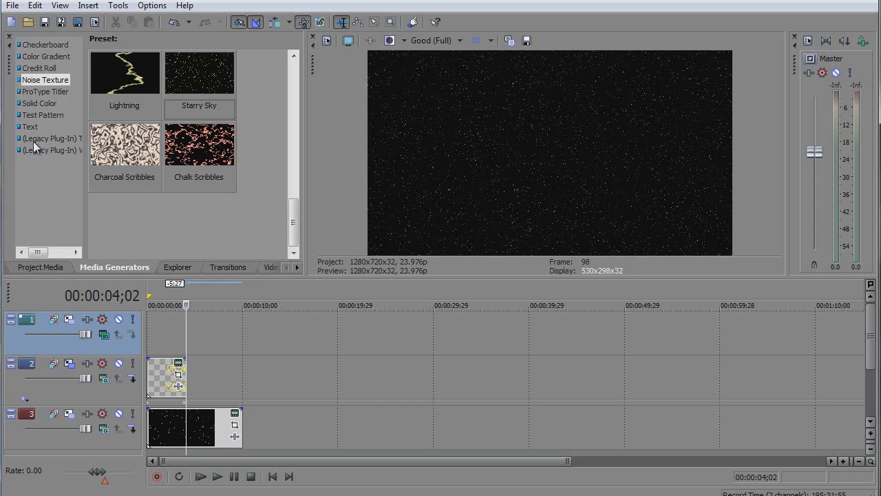
Place a Plain Scrolling on Black credit roll on the new top track and shift the starfield to match.
left_click(39, 68)
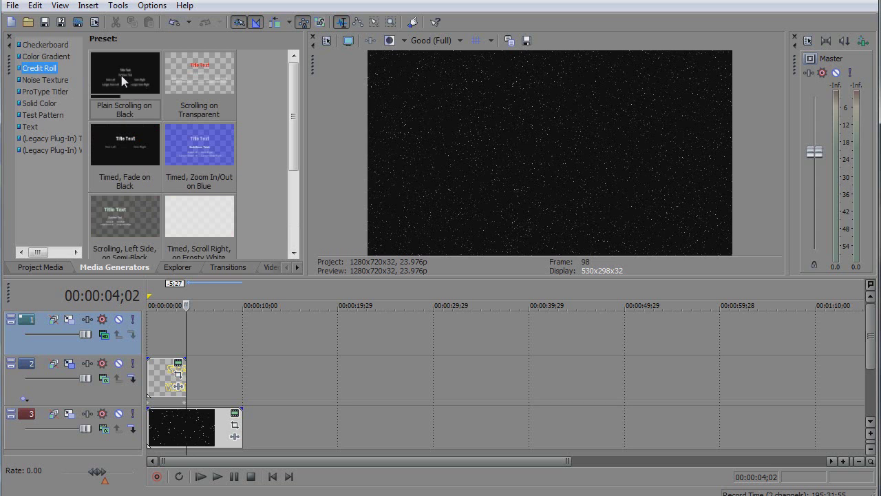
left_click(121, 81)
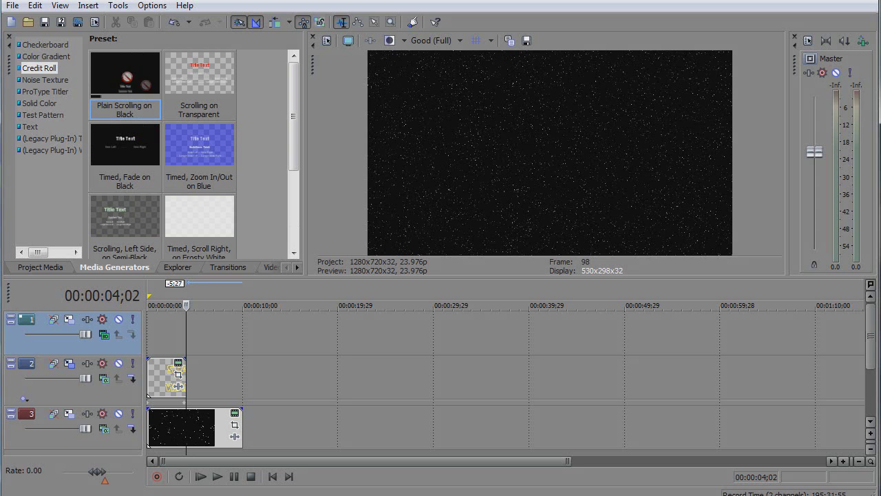
left_click_drag(120, 81, 196, 339)
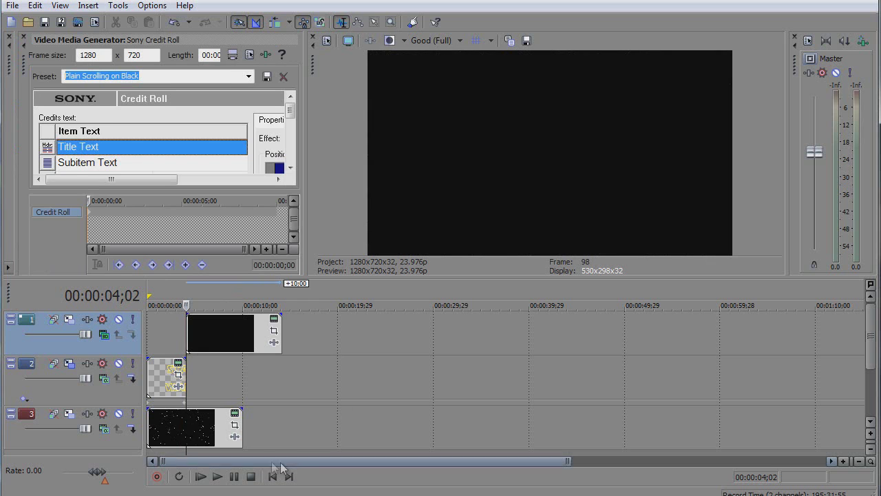
left_click_drag(236, 431, 282, 436)
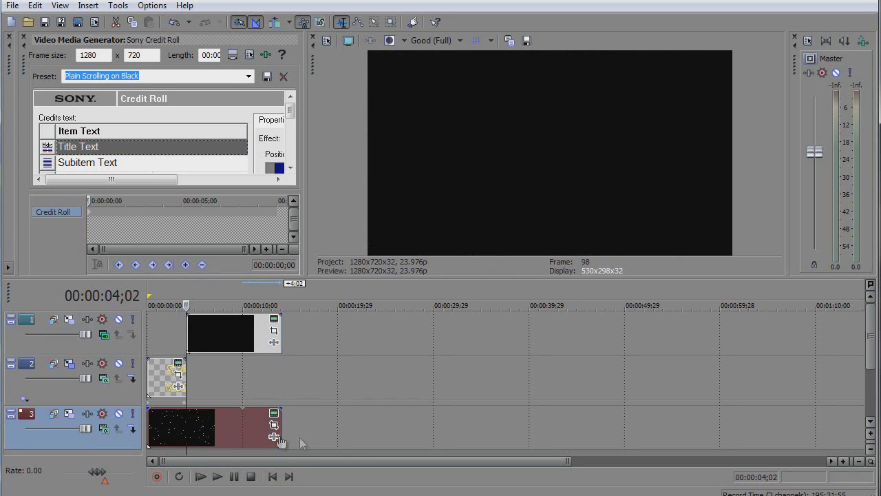
left_click(98, 147)
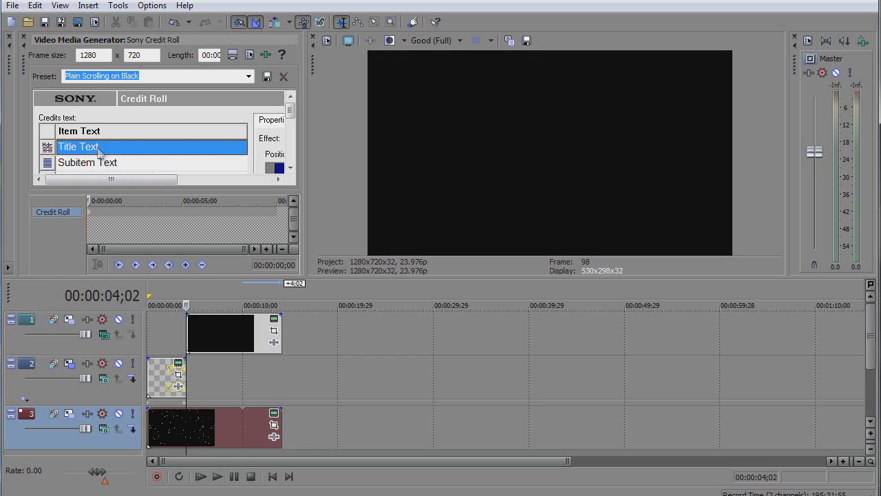
Rename the Title Text line to 'Episode 1' and make it a single-item line.
type("Episode 1")
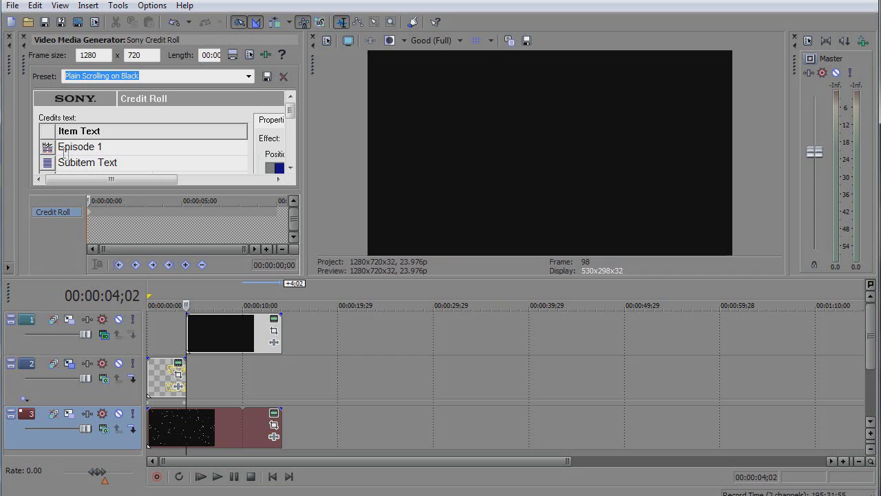
left_click(46, 150)
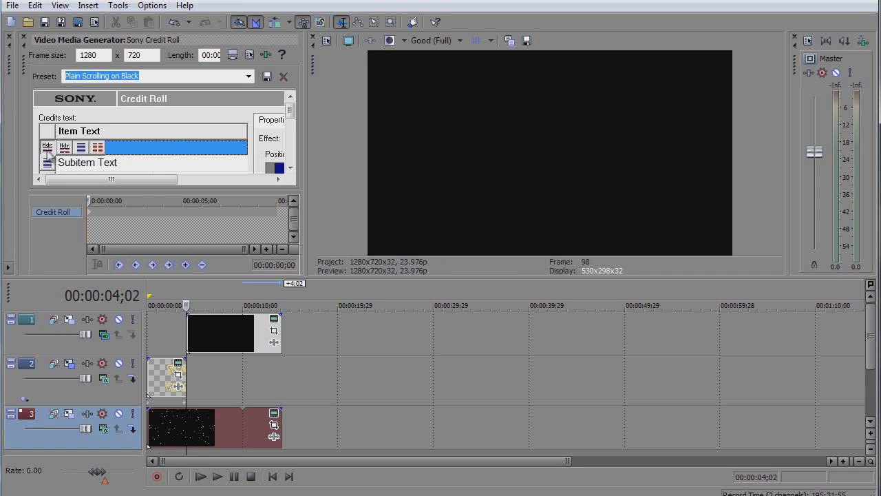
left_click(81, 153)
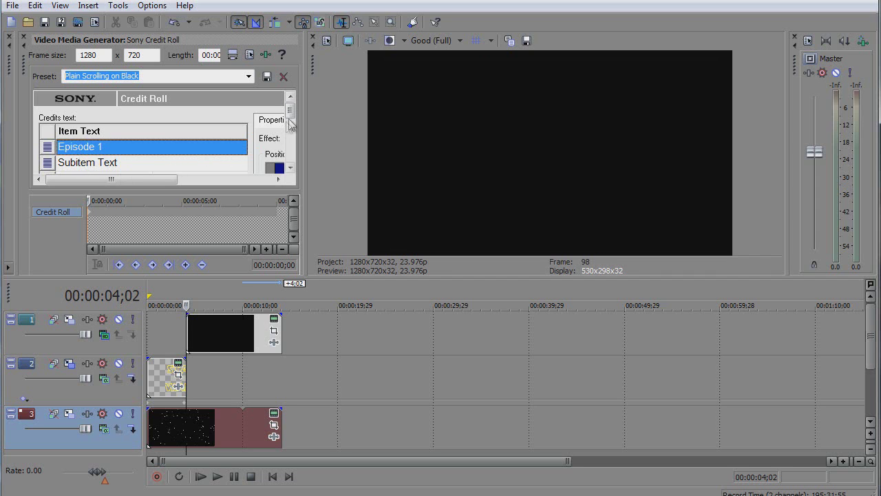
Change the Subitem Text line to 'Star Wars Intro' and make it a header line.
scroll(291, 124, "down", 2)
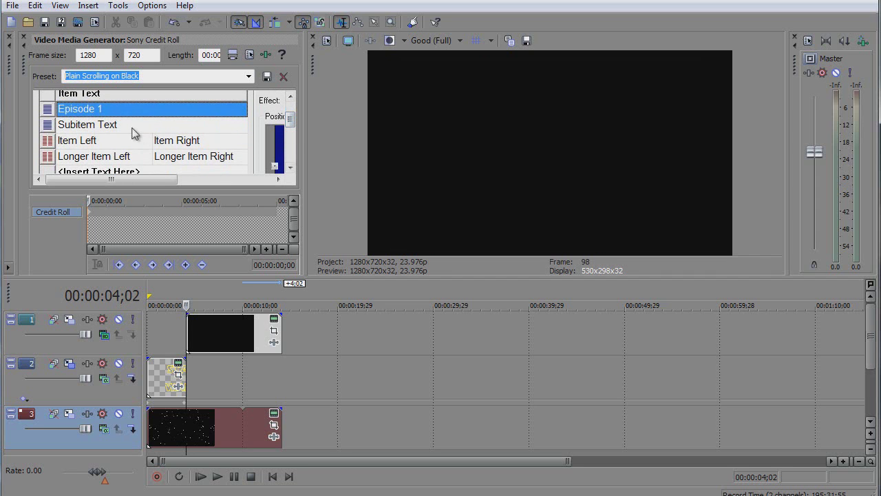
left_click(127, 126)
left_click(127, 127)
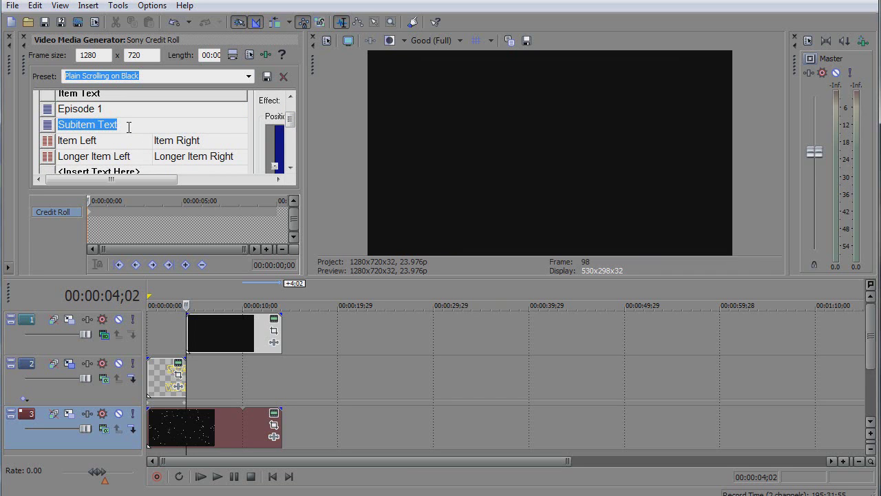
type("Star Wars Intro")
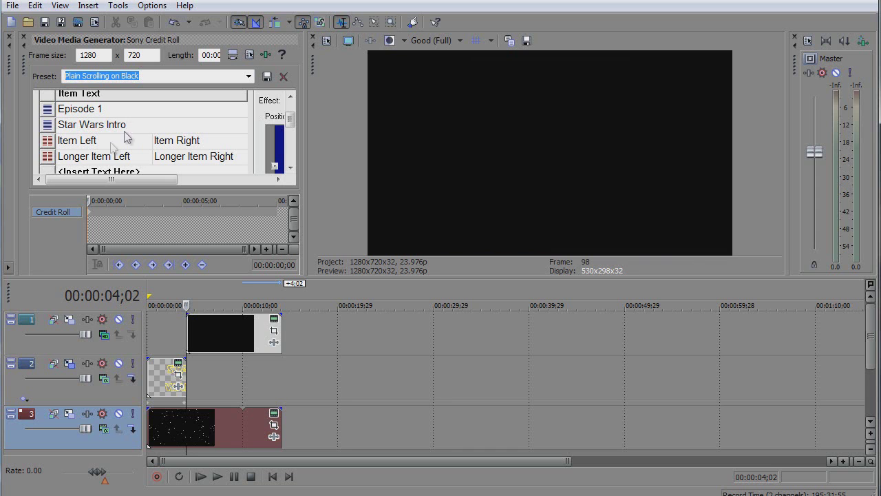
left_click(45, 129)
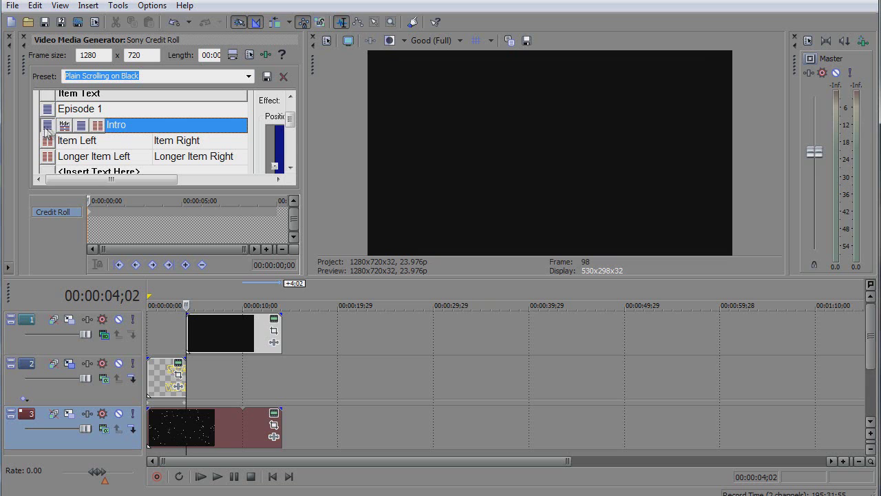
left_click(63, 126)
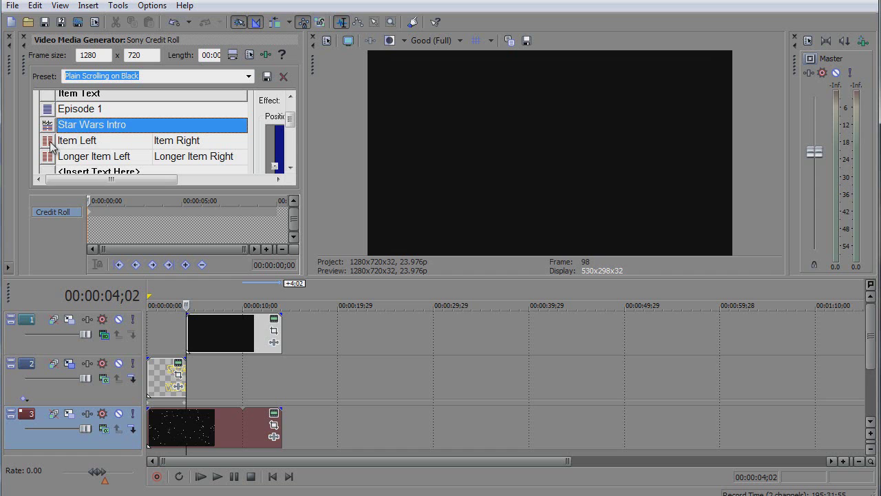
Make both Item Left lines single items and rewrite them as crawl text lines.
left_click(51, 144)
left_click(75, 141)
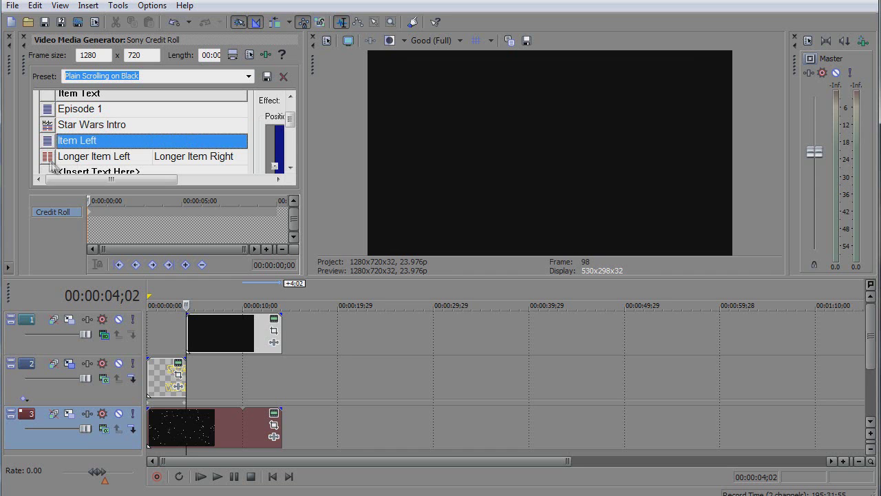
left_click(48, 158)
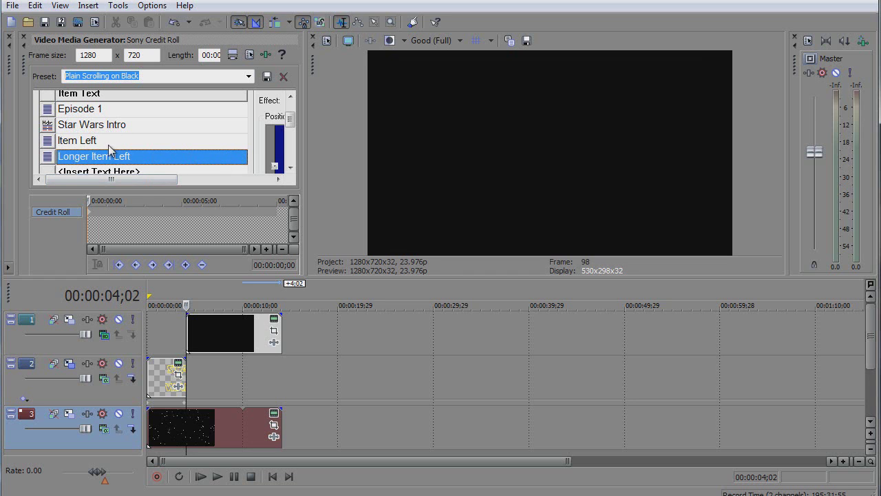
left_click(101, 141)
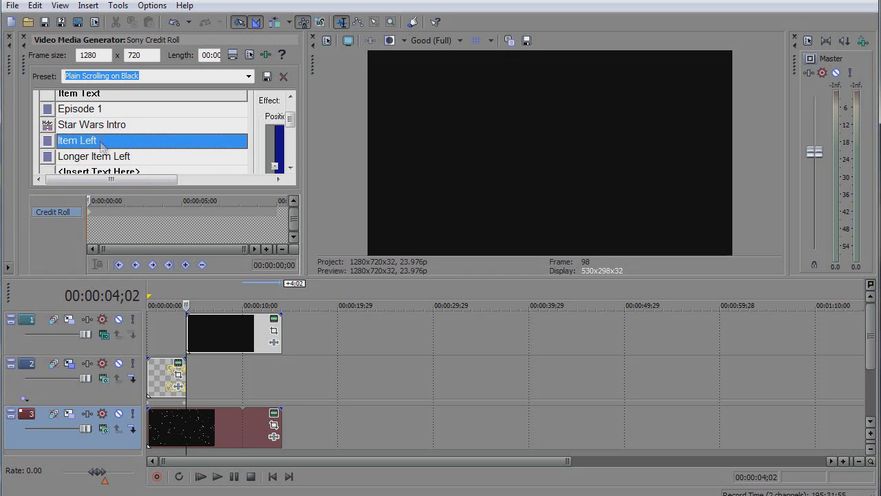
type("Carlos is teaching")
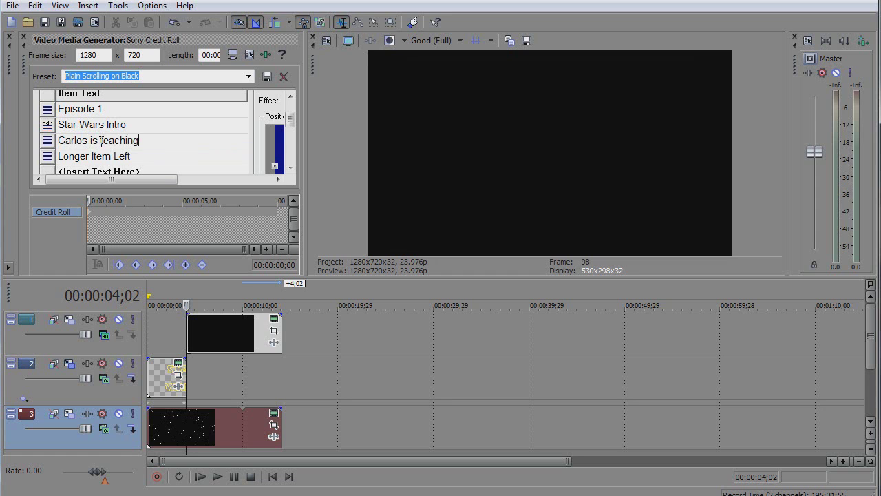
left_click(117, 158)
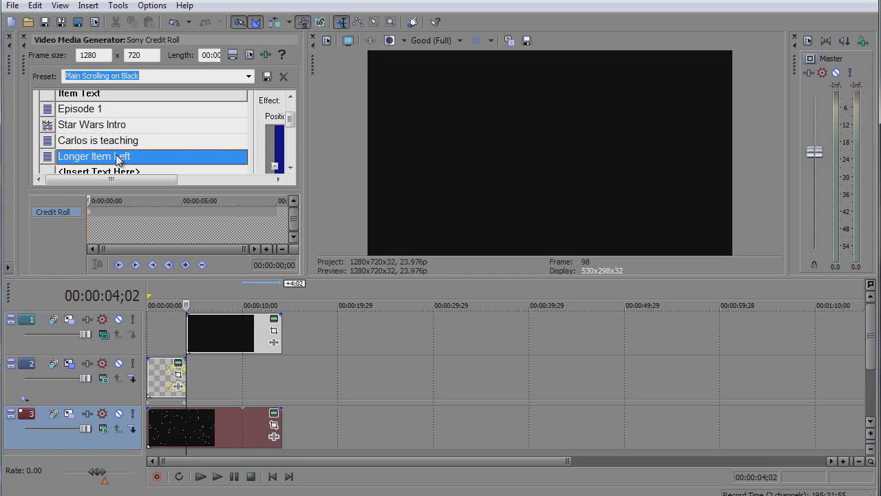
type("new Jedi recruits")
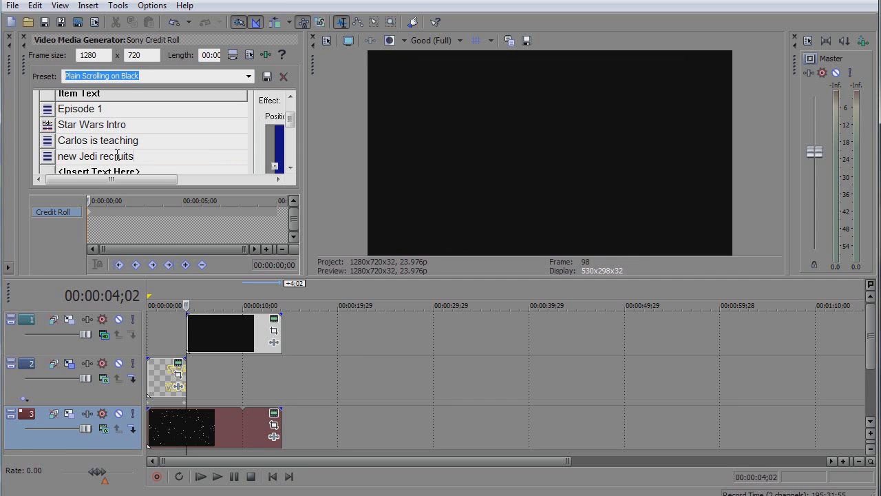
Insert a new blank row in the credit list and start typing 'about fonts'.
right_click(150, 172)
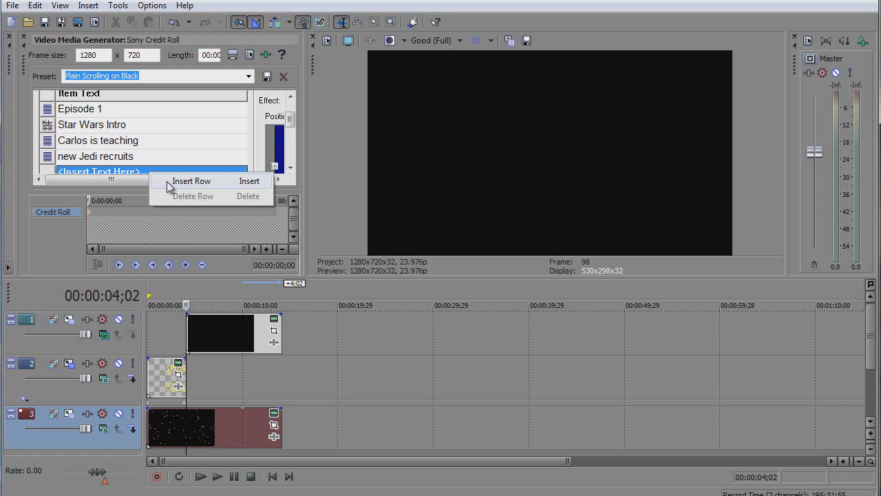
left_click(172, 182)
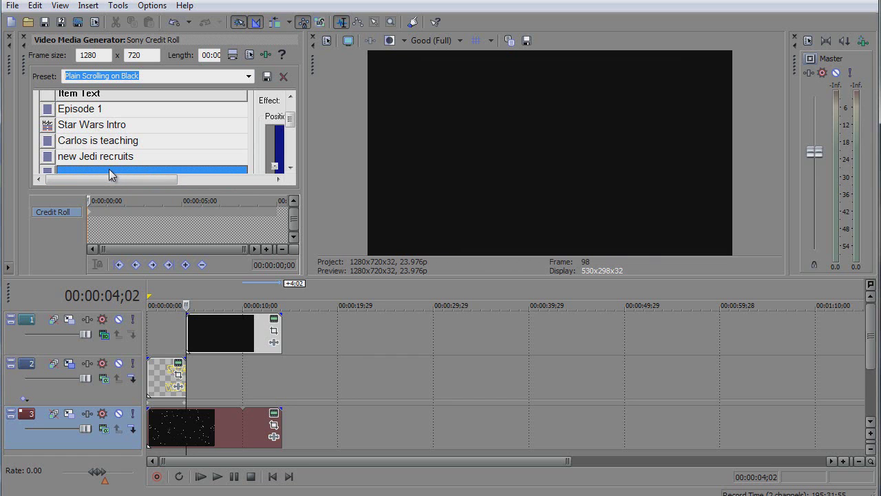
type("about fonts")
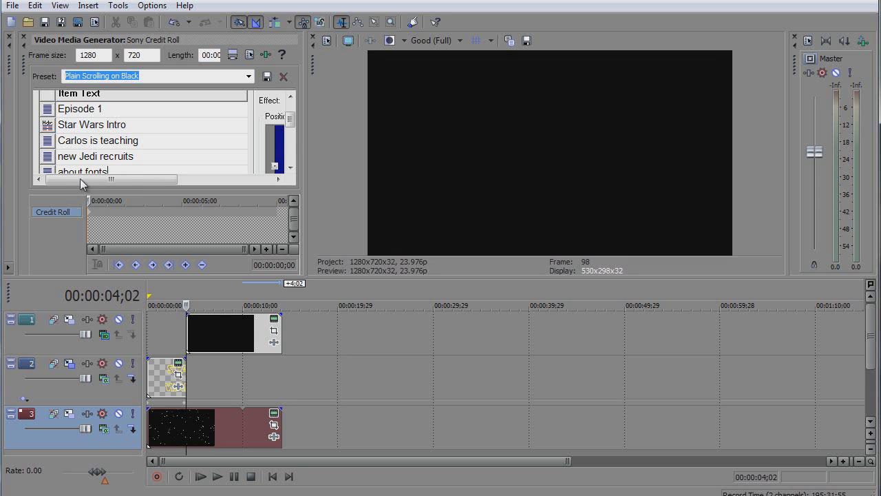
Finish the 'about fonts' line and keep Scrolling Credits as the effect.
left_click_drag(131, 180, 242, 190)
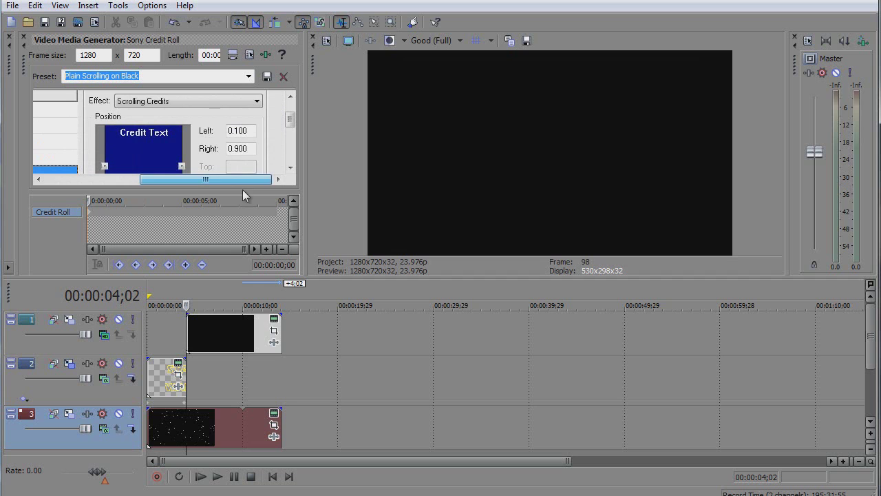
left_click(258, 104)
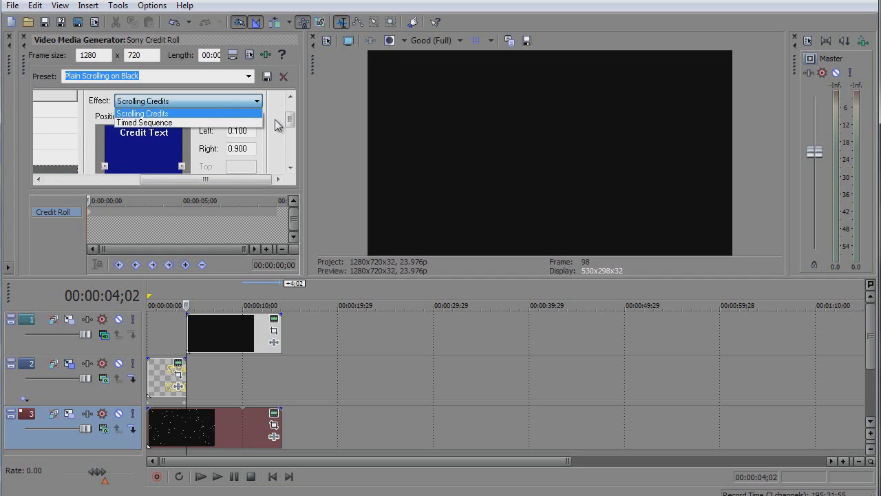
left_click(275, 119)
left_click_drag(291, 125, 291, 113)
Set the Single Item style text colour to yellow, R255 G248 B81.
left_click(141, 121)
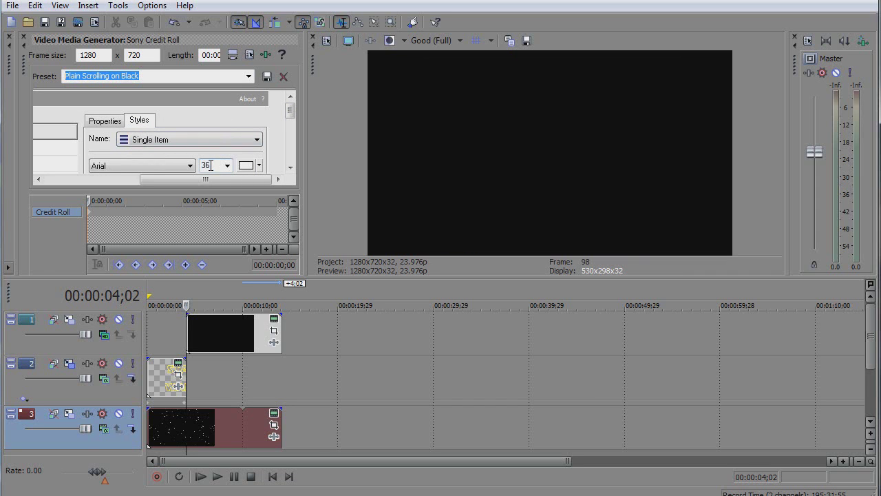
left_click(259, 165)
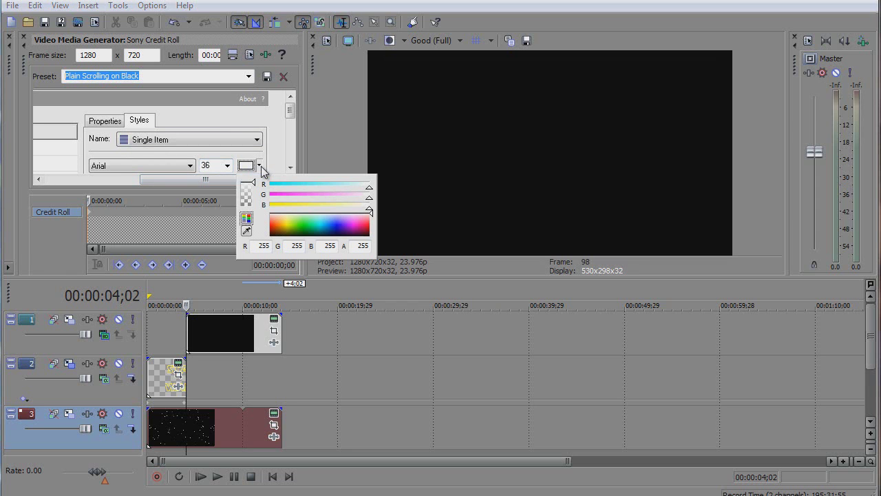
left_click_drag(335, 227, 287, 227)
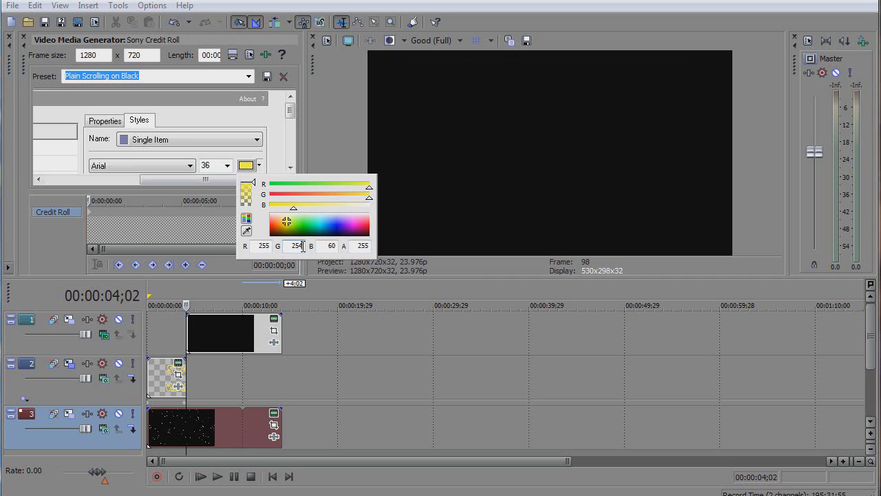
key("BackSpace")
key("BackSpace")
type("4")
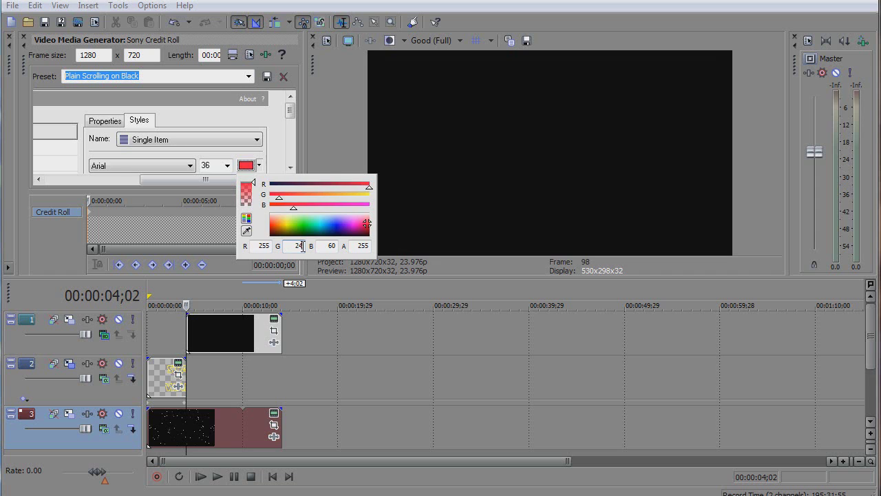
type("8")
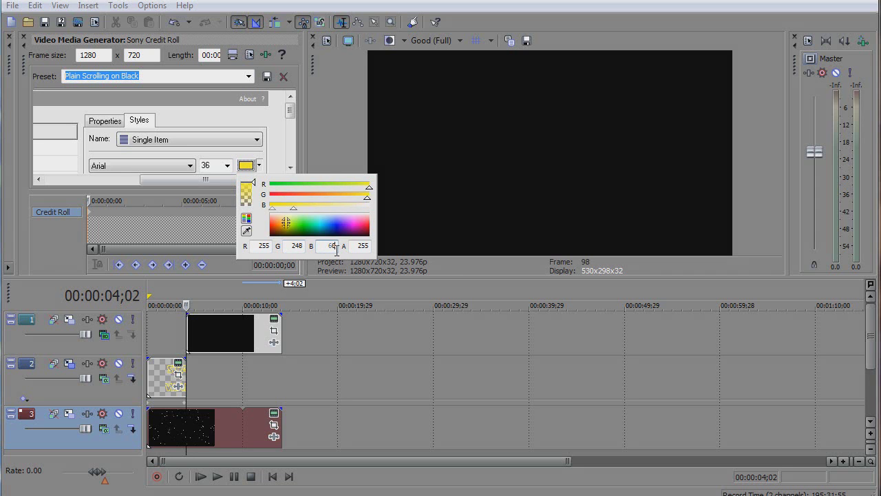
key("BackSpace")
type("81")
left_click(220, 186)
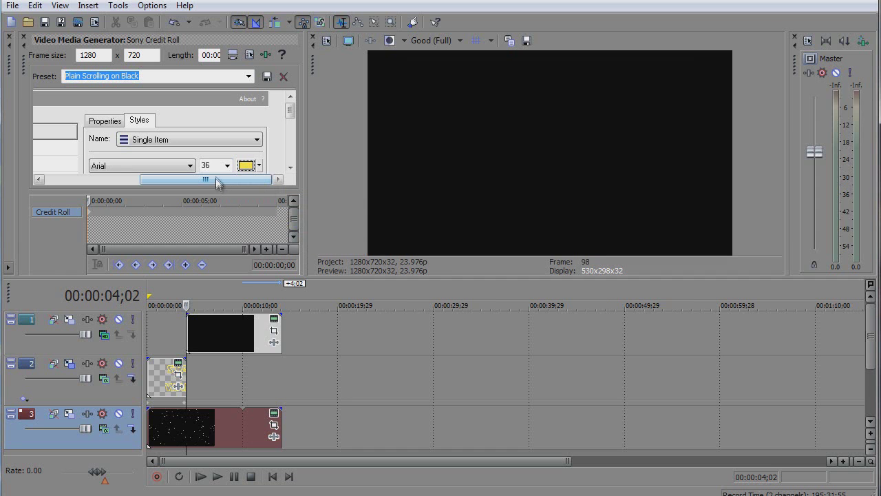
Give the Header style font size 60 and yellow text (R255 G248 B81).
left_click(256, 140)
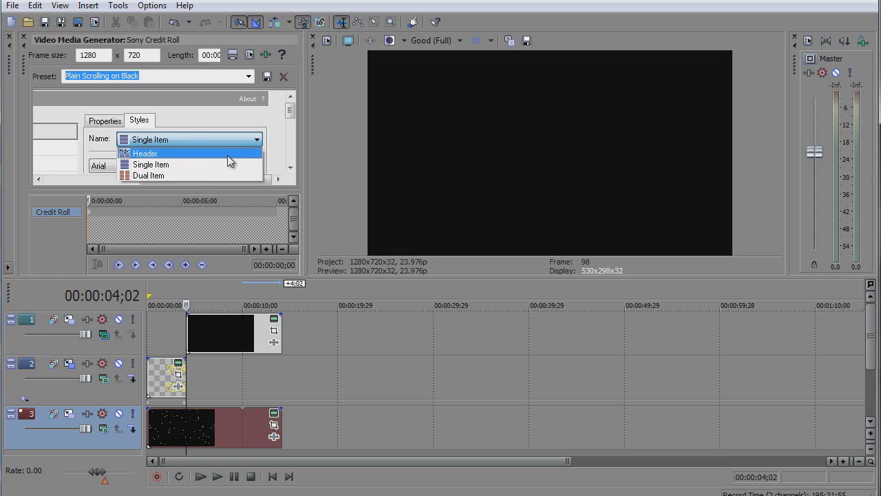
left_click(230, 153)
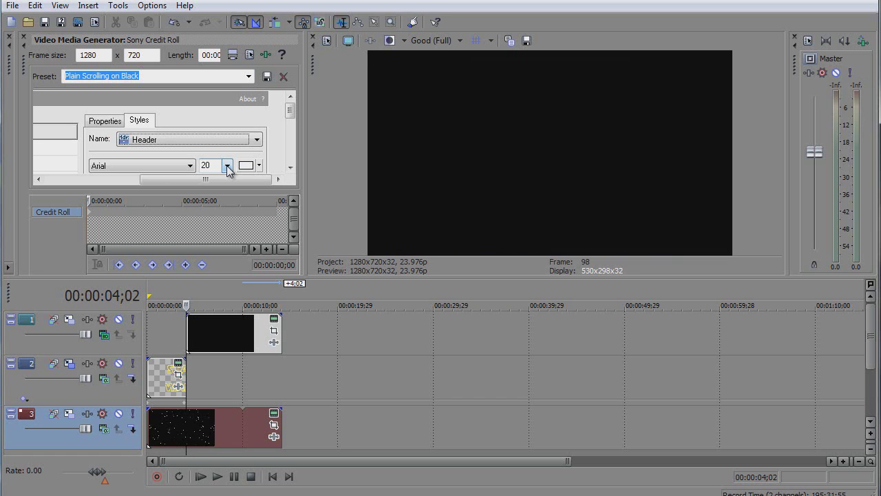
left_click(227, 167)
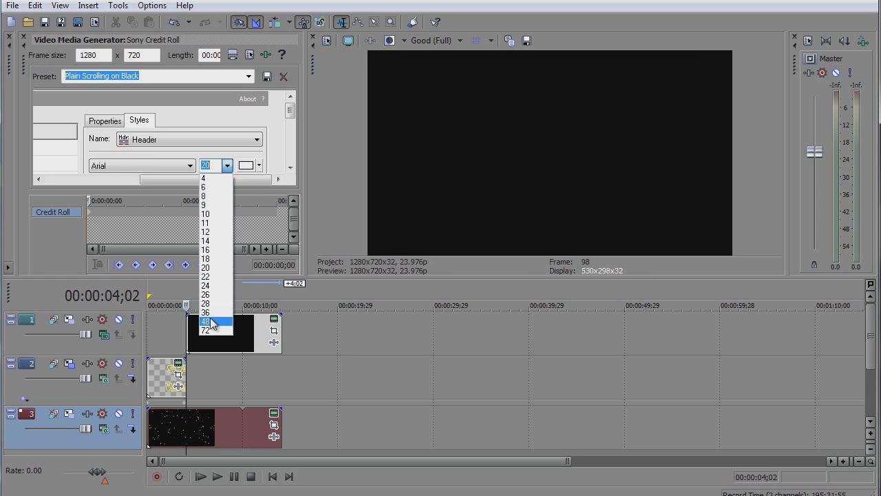
left_click(211, 166)
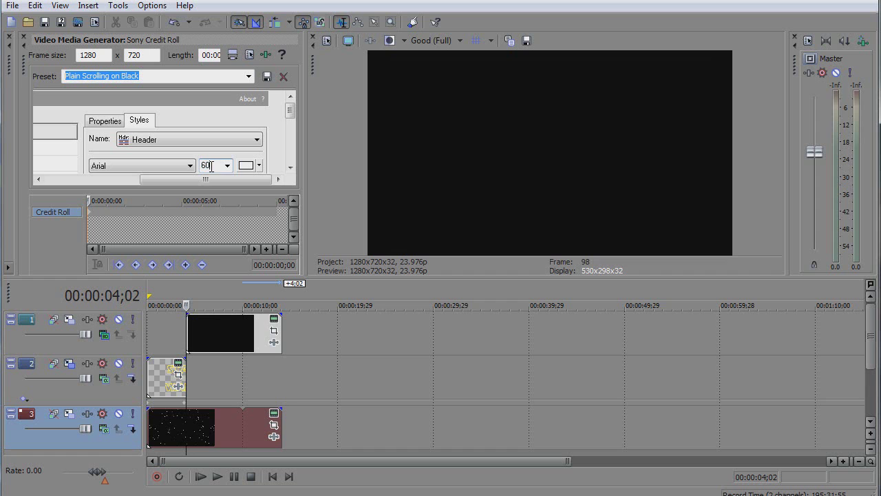
type("60")
left_click(259, 166)
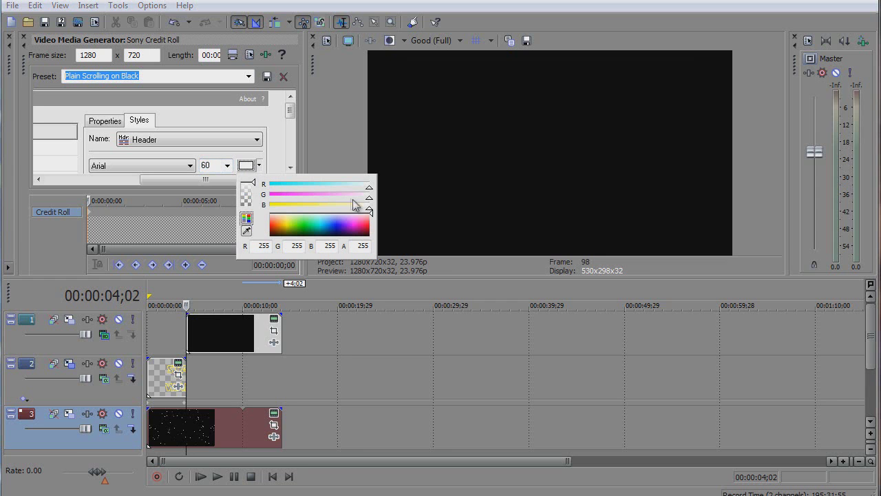
left_click_drag(344, 227, 286, 221)
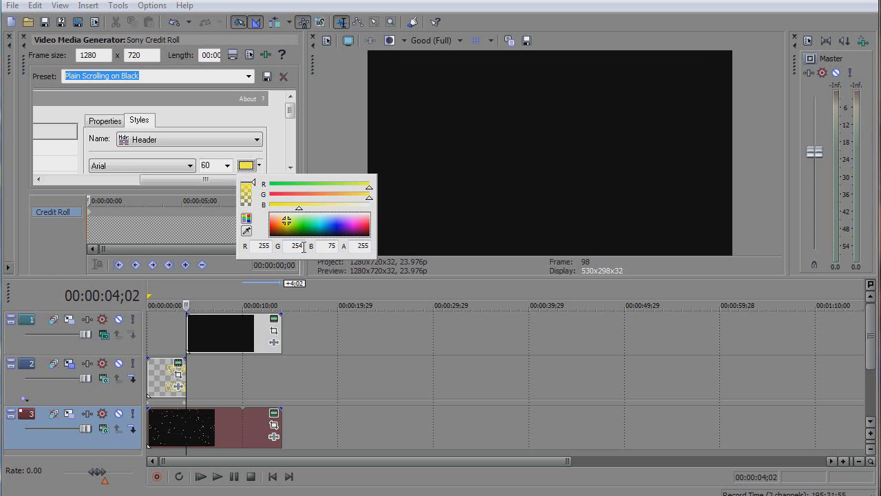
double_click(297, 246)
type("0")
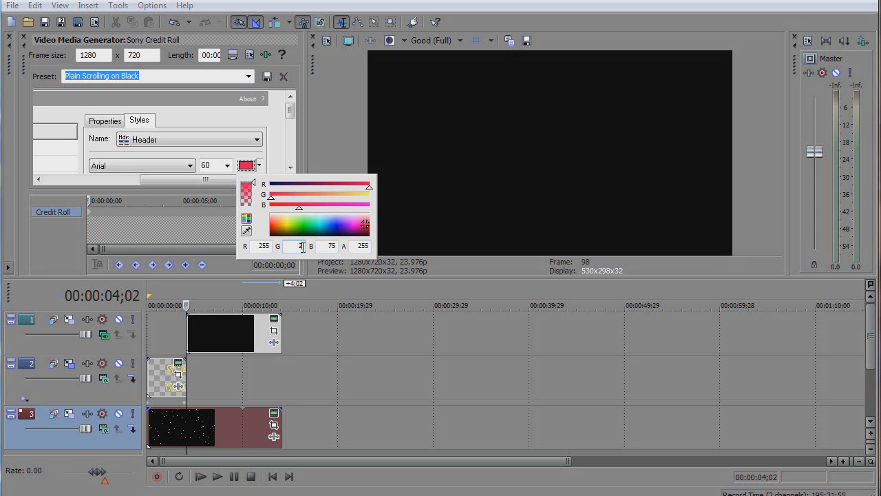
type("48")
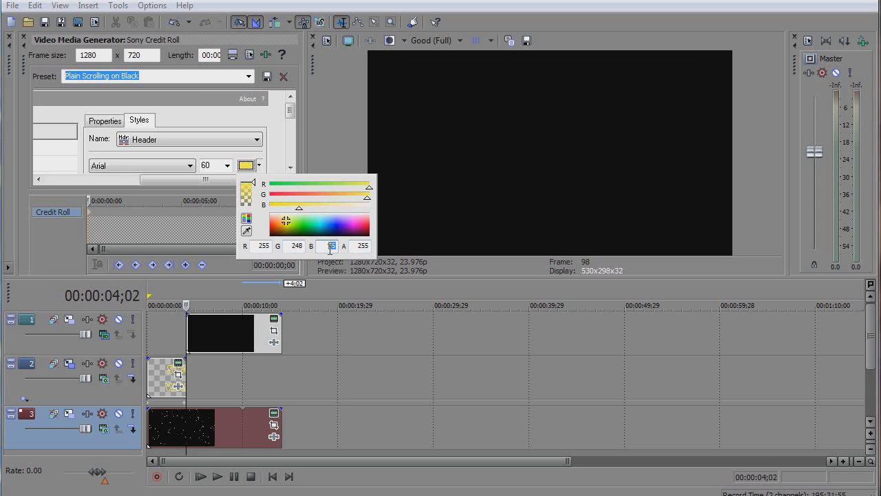
type("81")
left_click(191, 166)
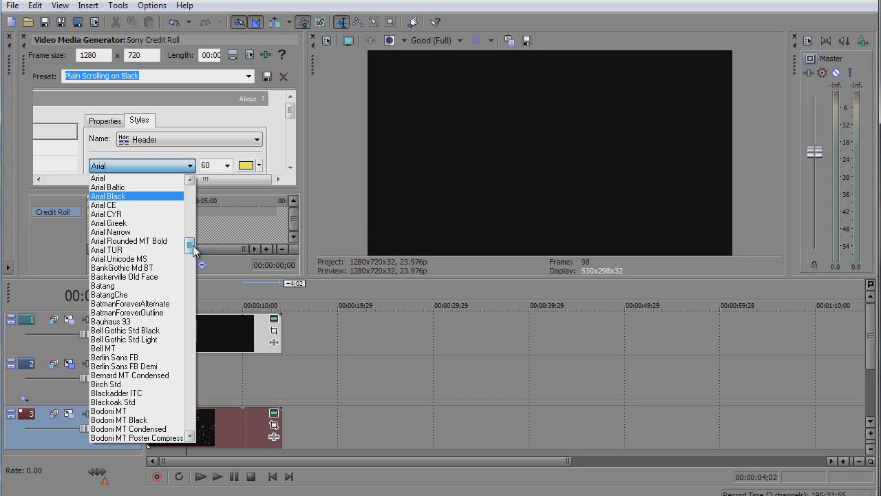
Set the Header font to Star Jedi and play the project to preview the credits.
left_click_drag(193, 247, 189, 399)
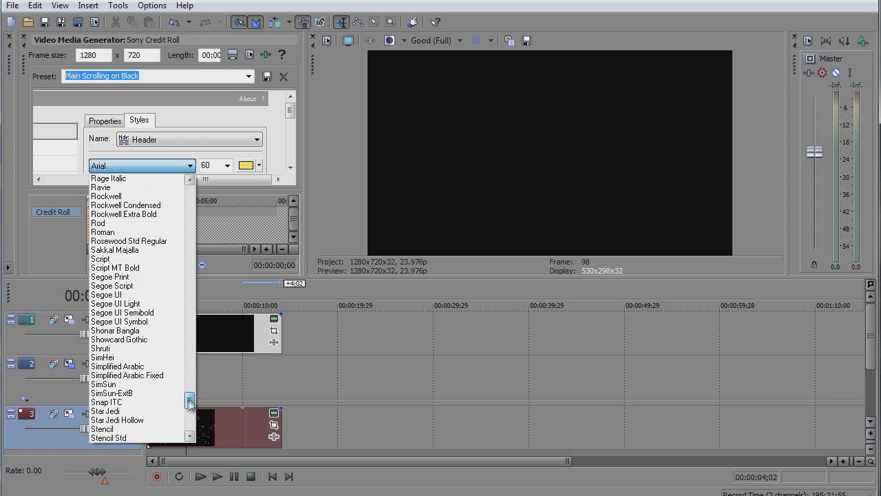
left_click(137, 411)
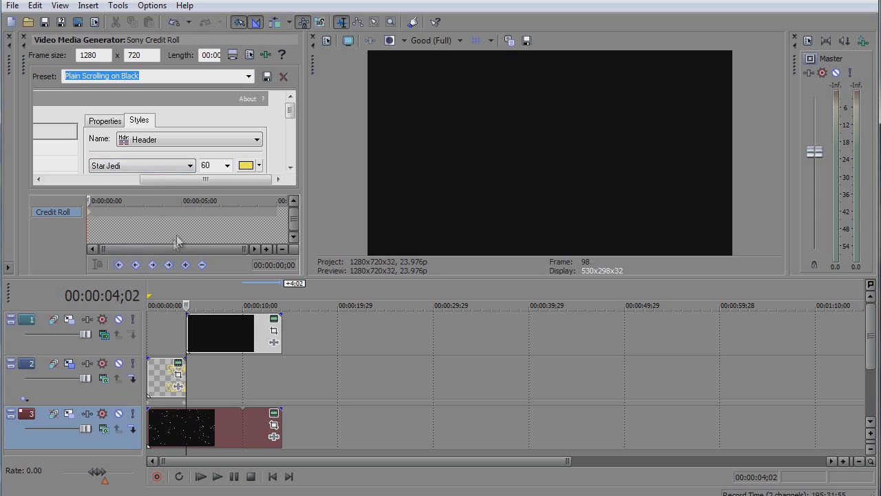
left_click_drag(216, 179, 103, 185)
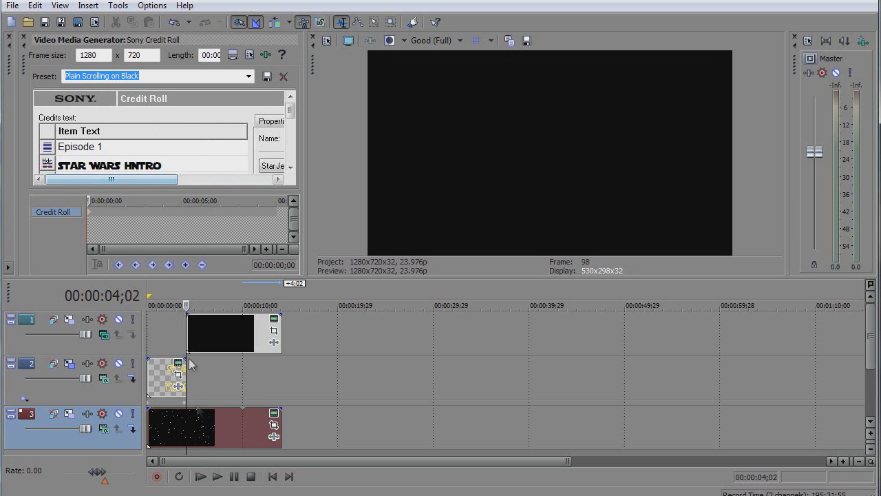
left_click(217, 477)
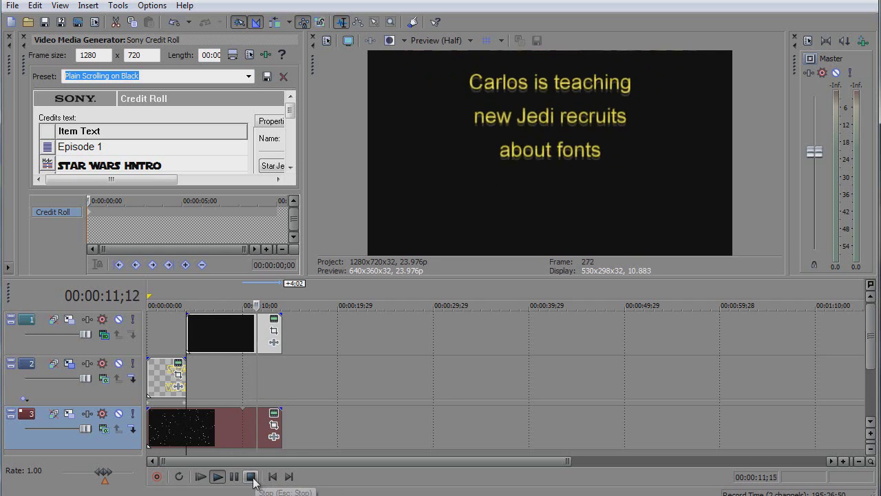
Stop playback, retype the header line as 'STAR WARS', then replay and pause to check it.
left_click(250, 477)
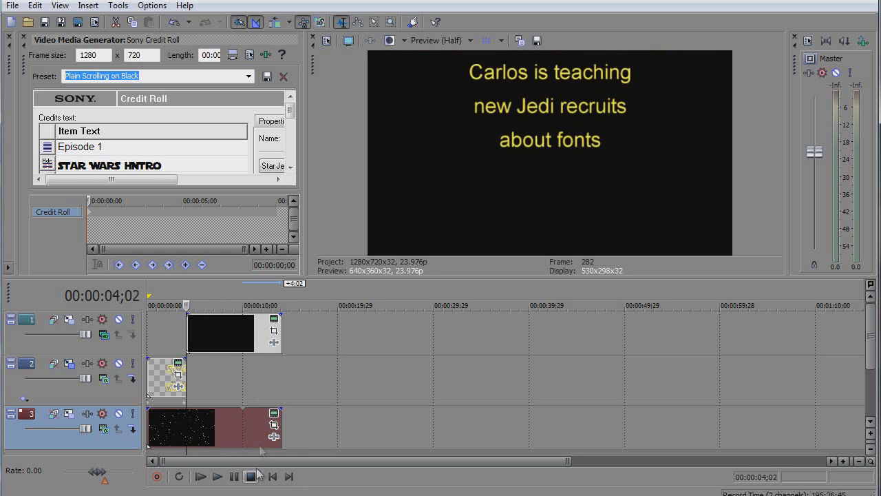
double_click(167, 165)
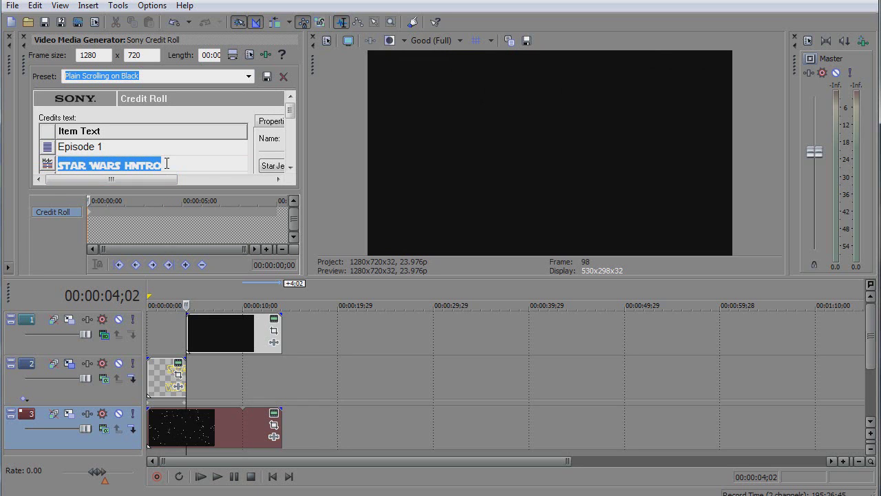
key("BackSpace")
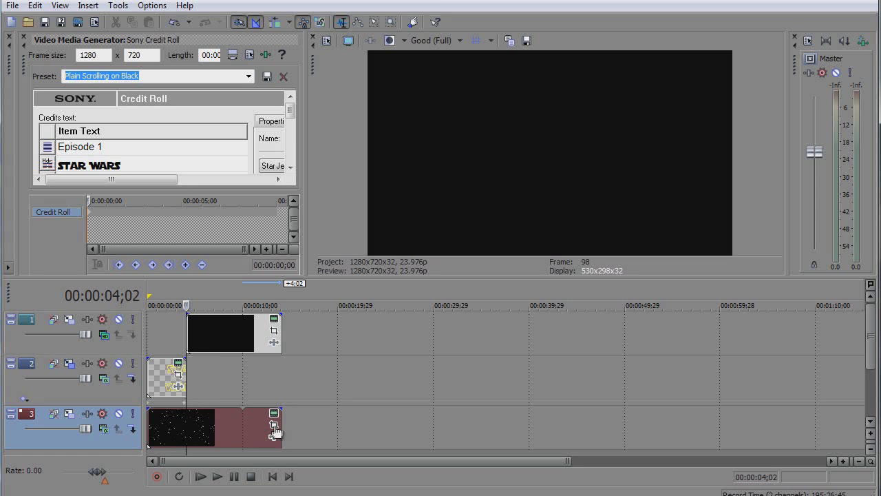
left_click_drag(274, 431, 214, 431)
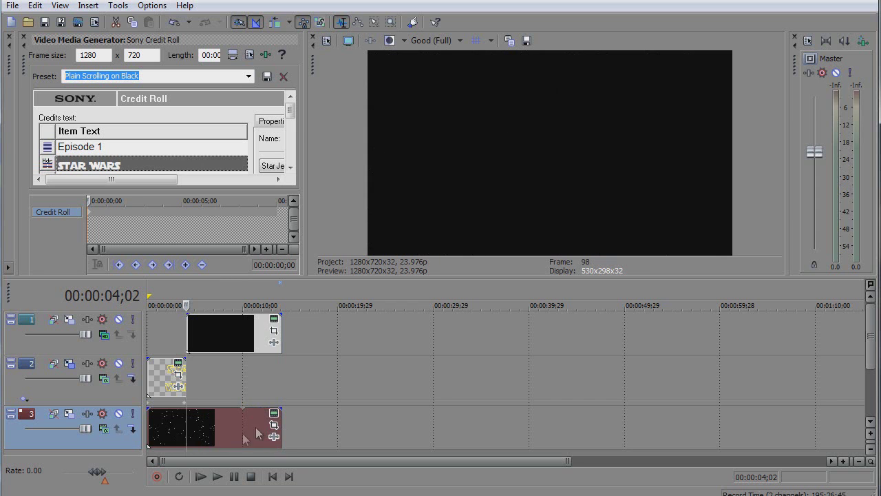
left_click(218, 476)
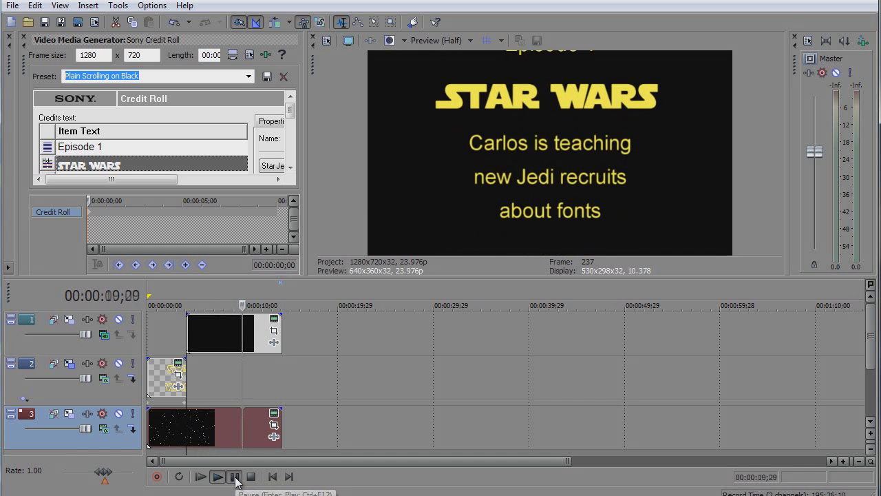
left_click(235, 477)
At 6;15, drag the credit roll's Background color alpha to 0 so the stars show through.
left_click_drag(240, 394, 209, 414)
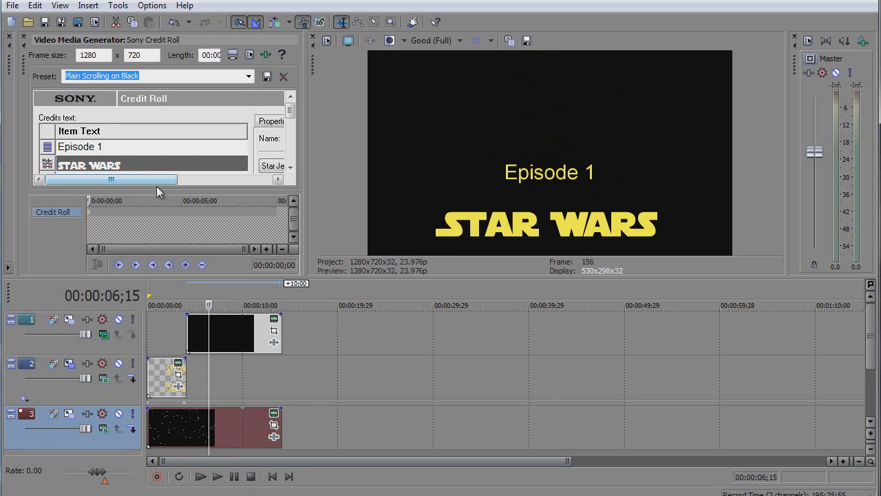
left_click_drag(156, 185, 241, 189)
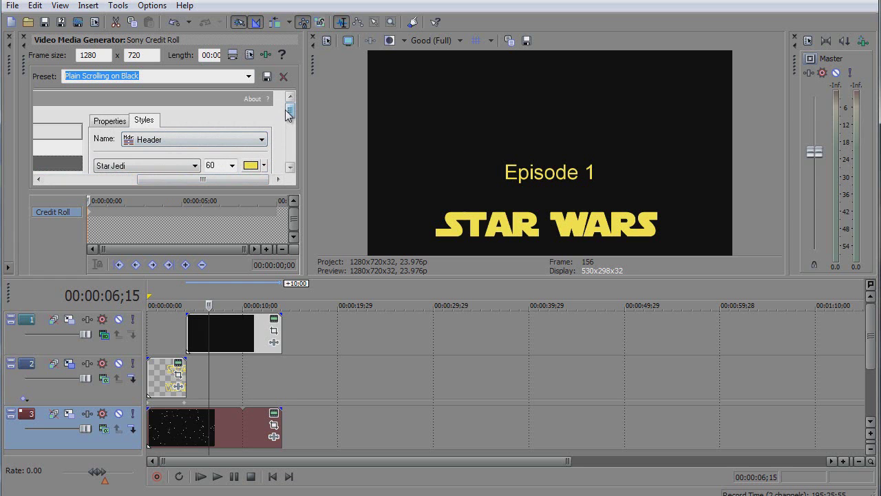
left_click_drag(289, 112, 293, 156)
left_click(182, 144)
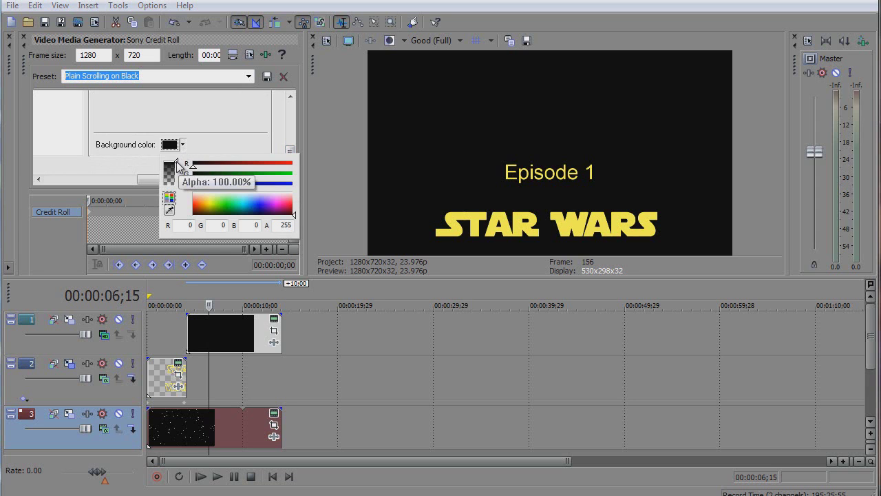
left_click_drag(176, 163, 176, 188)
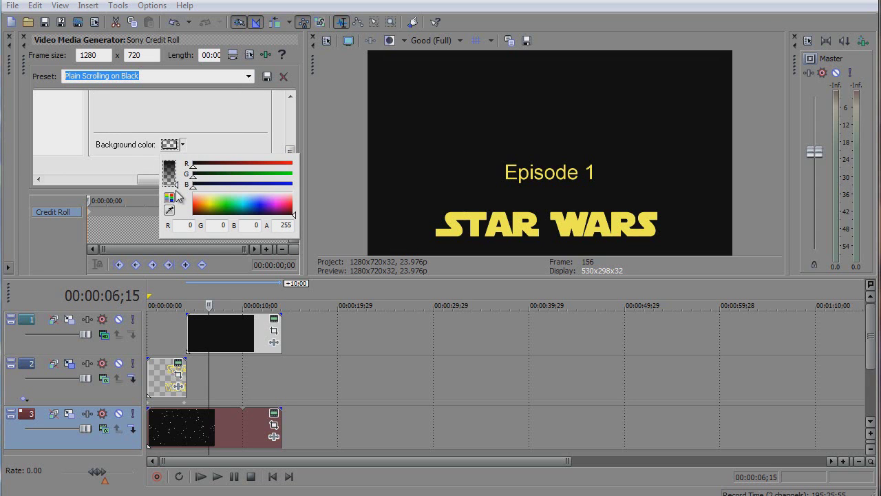
left_click(125, 151)
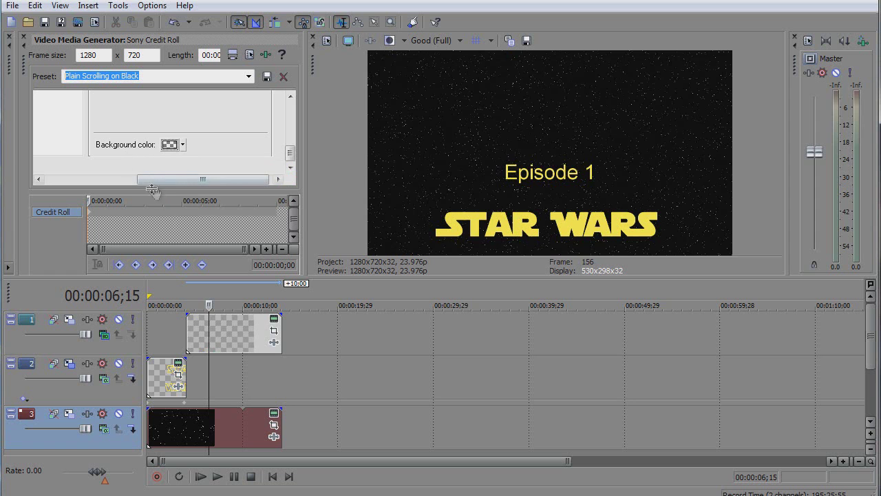
left_click_drag(244, 184, 135, 182)
left_click_drag(290, 155, 290, 110)
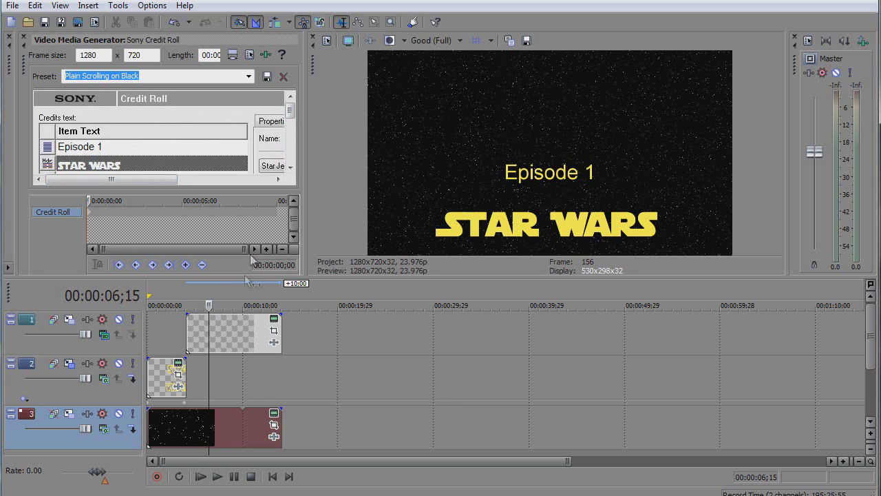
Tilt track 1 back in Track Motion to Orientation X about -68.7, then replay from the start.
left_click(70, 321)
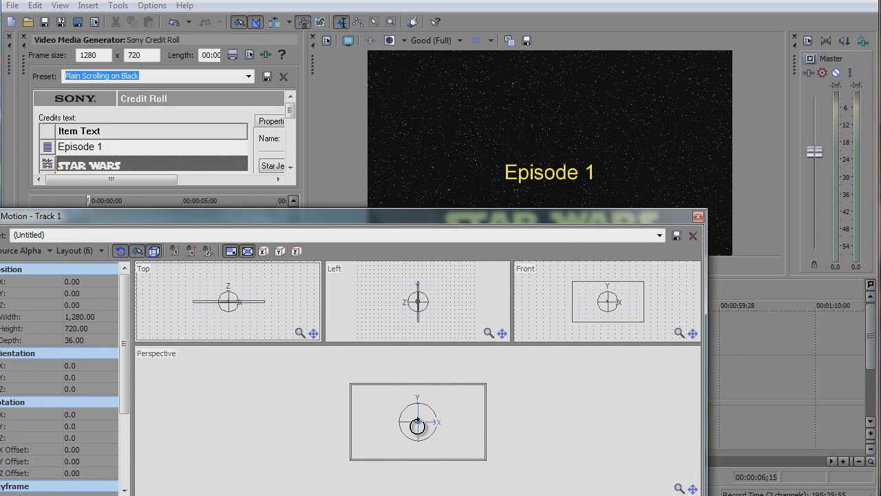
left_click_drag(417, 424, 420, 408)
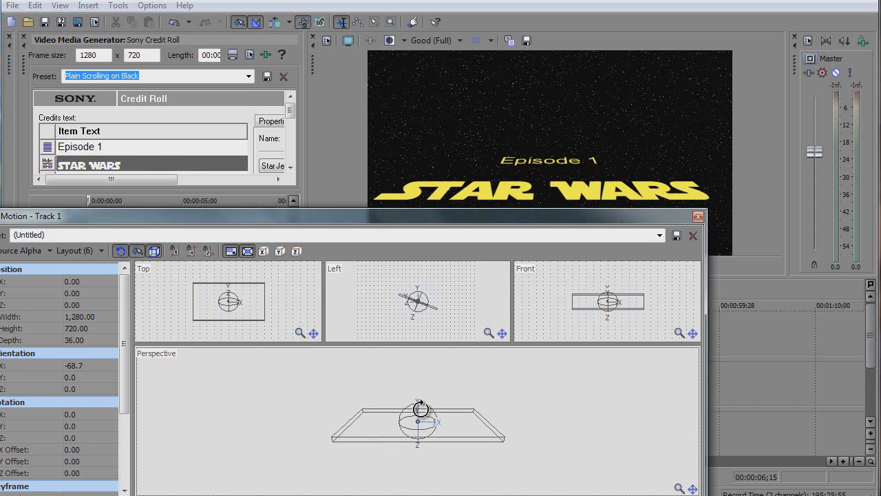
left_click_drag(420, 405, 421, 403)
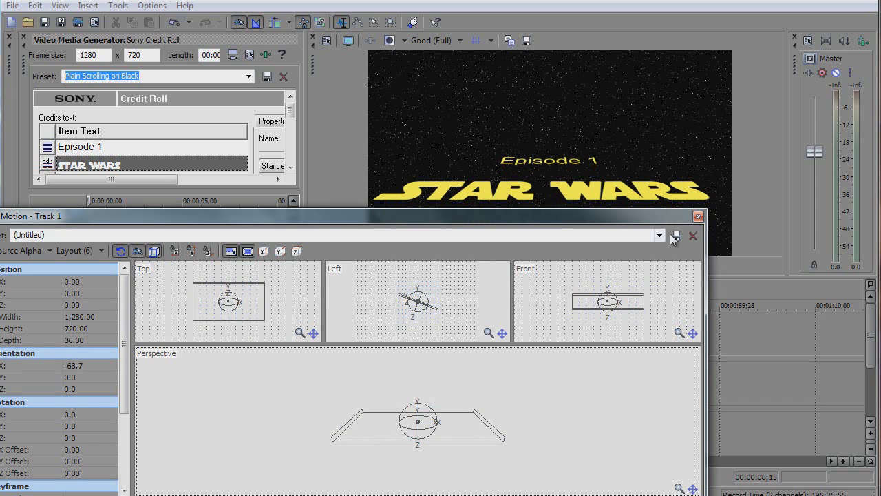
left_click(698, 216)
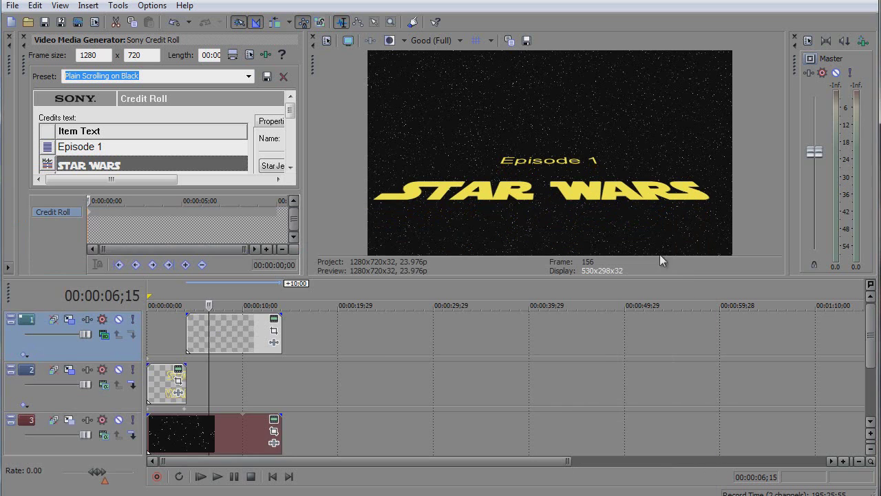
left_click(273, 477)
left_click(218, 482)
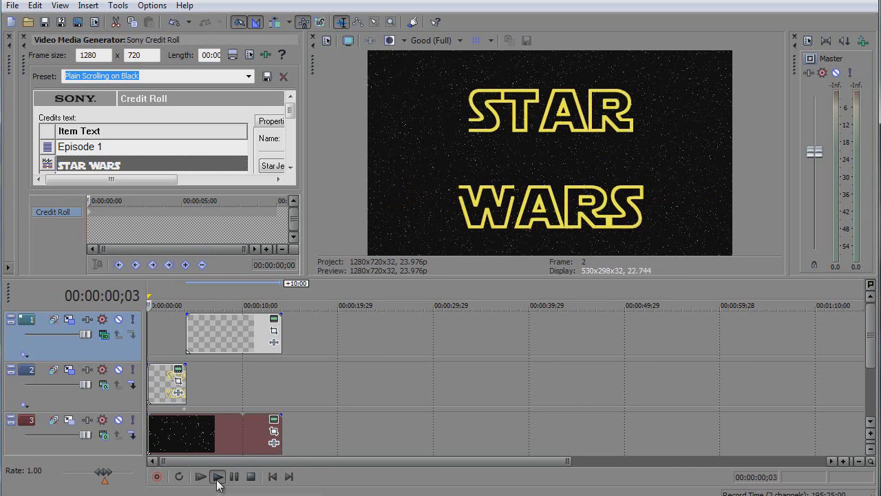